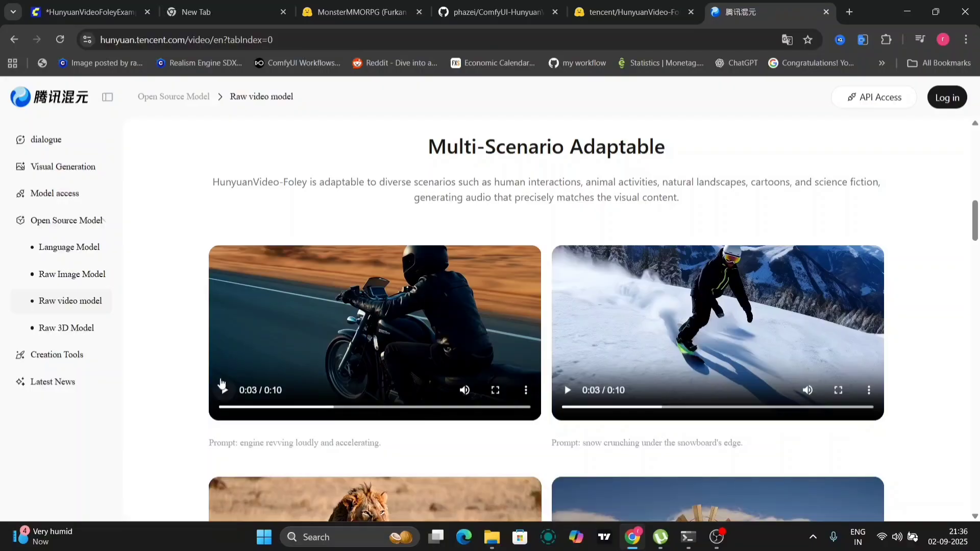
Step: Play the motorcycle example clip, then the lion clip, to hear their generated Foley audio
{"action": "left_click", "coordinate": [223, 388]}
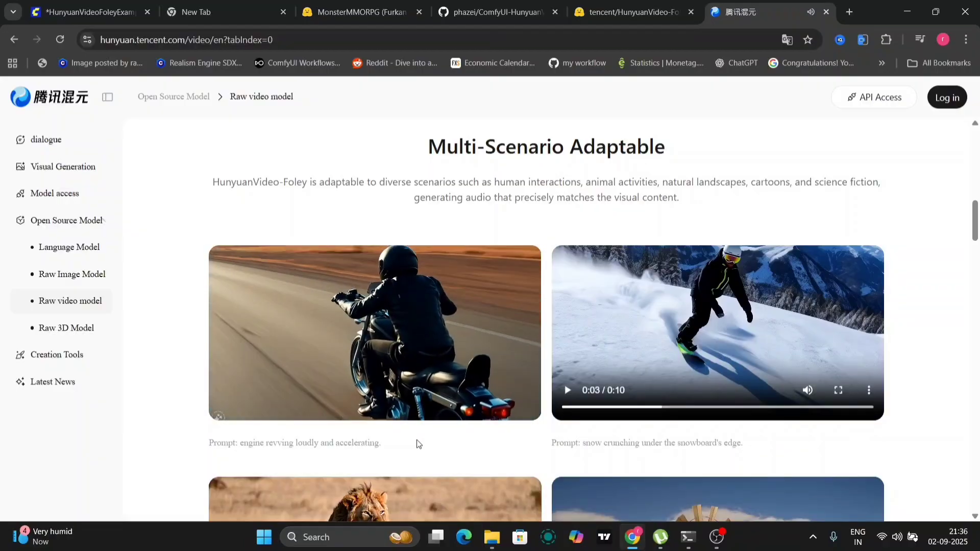
{"action": "mouse_move", "coordinate": [434, 380]}
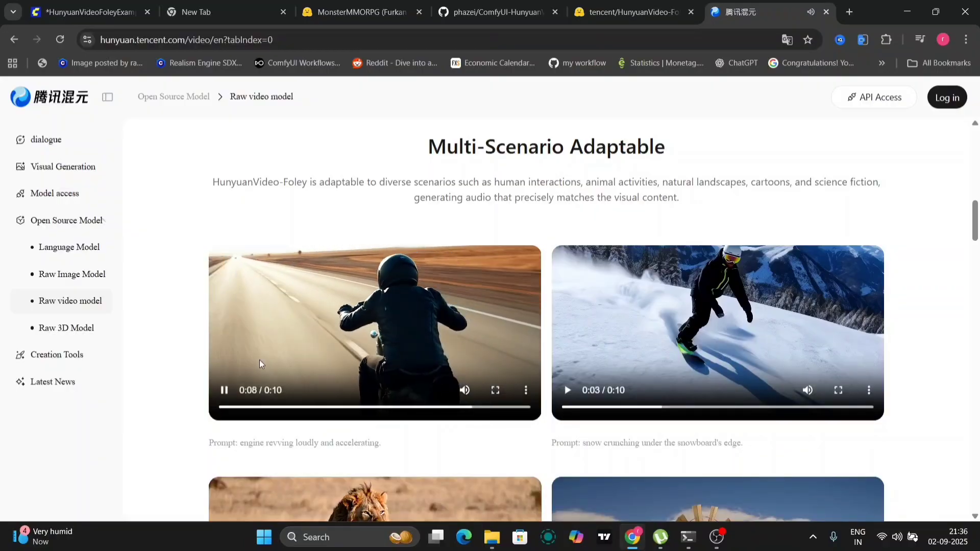
{"action": "left_click", "coordinate": [221, 393]}
{"action": "scroll", "coordinate": [368, 415], "scroll_direction": "down", "scroll_amount": 5}
{"action": "left_click", "coordinate": [373, 300]}
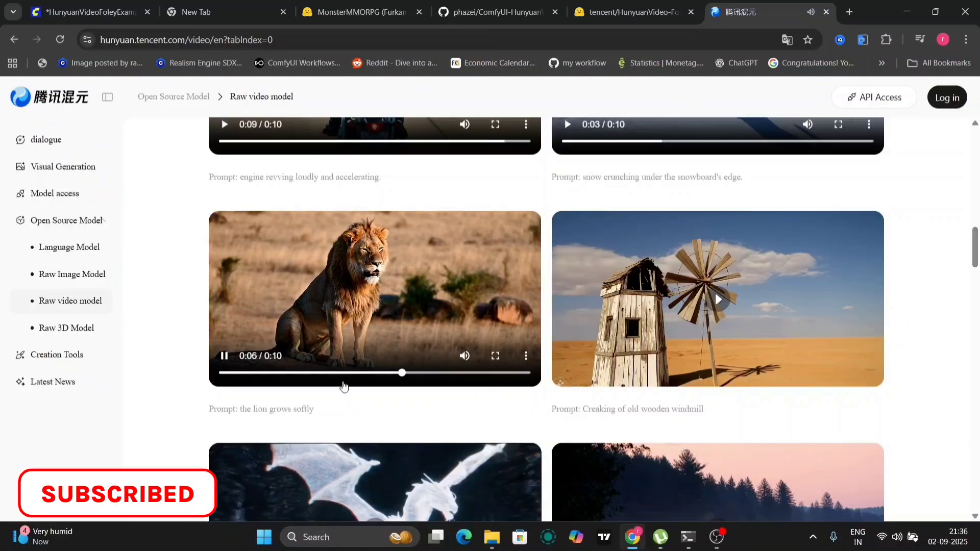
{"action": "scroll", "coordinate": [402, 287], "scroll_direction": "down", "scroll_amount": 10}
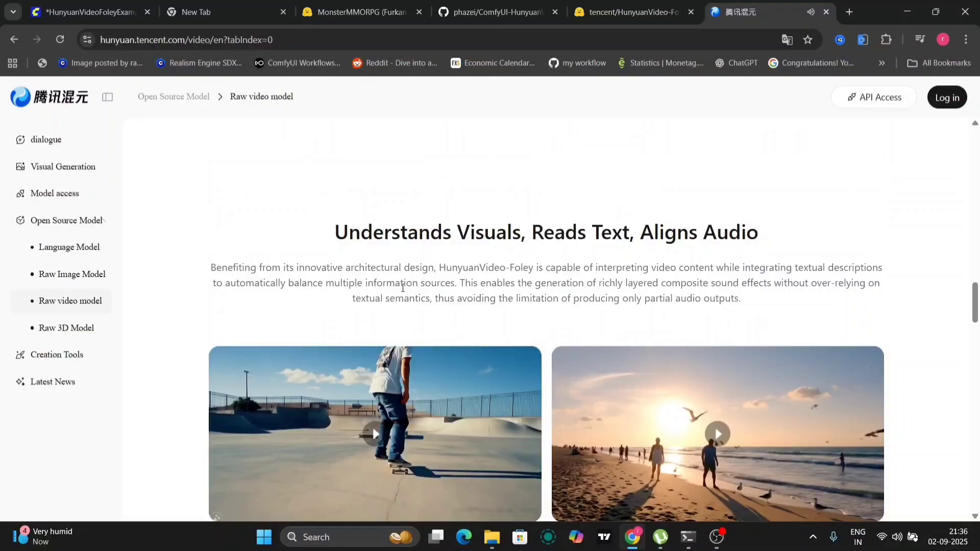
Step: Play and pause the skateboard example clip
{"action": "scroll", "coordinate": [403, 287], "scroll_direction": "down", "scroll_amount": 4}
{"action": "left_click", "coordinate": [412, 228]}
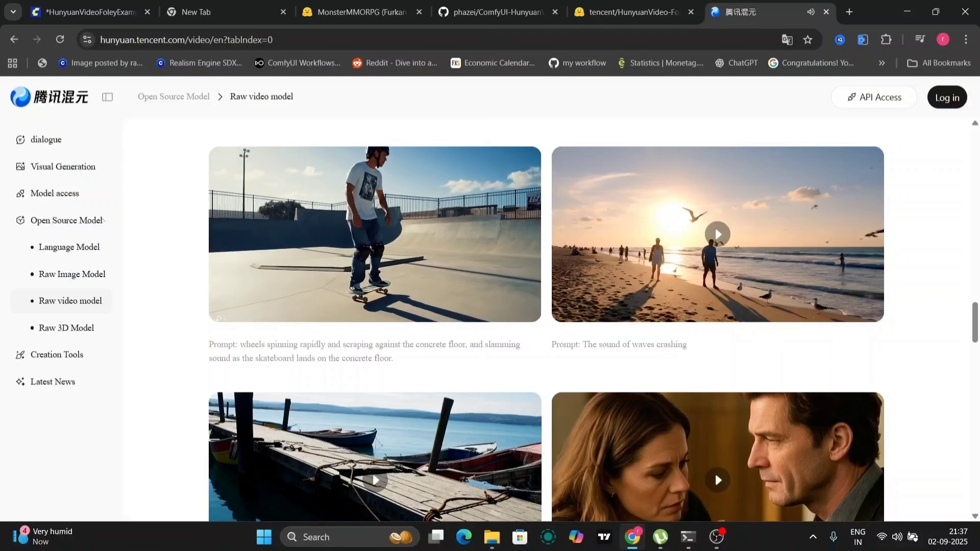
{"action": "left_click", "coordinate": [419, 226]}
Step: Play the coffee-pouring clip, then switch to the ComfyUI-HunyuanVideo-Foley GitHub tab
{"action": "scroll", "coordinate": [460, 354], "scroll_direction": "down", "scroll_amount": 8}
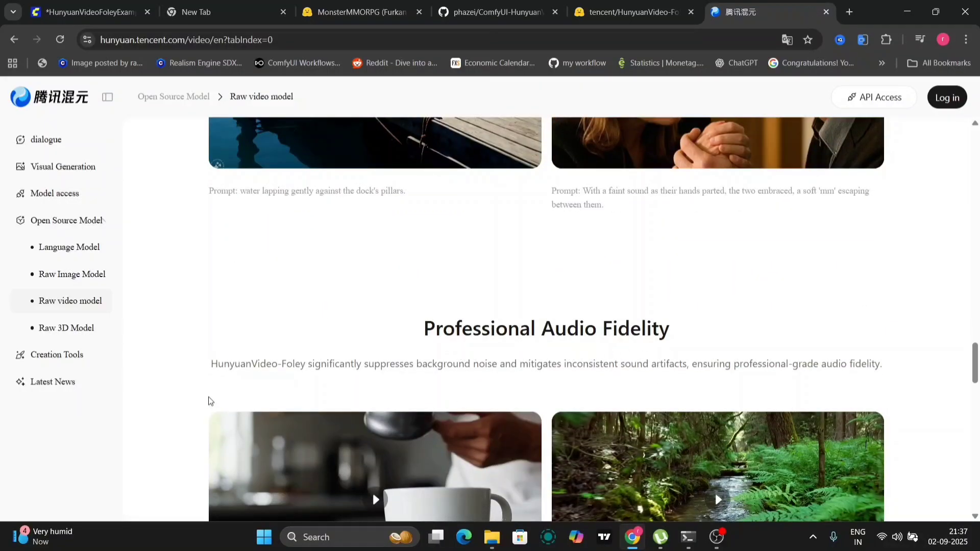
{"action": "scroll", "coordinate": [641, 381], "scroll_direction": "down", "scroll_amount": 5}
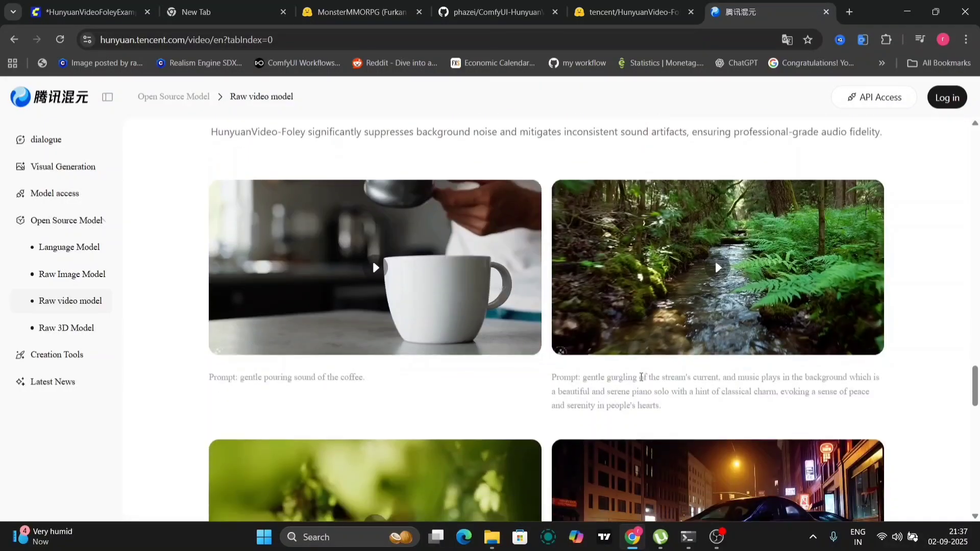
{"action": "left_click", "coordinate": [375, 271]}
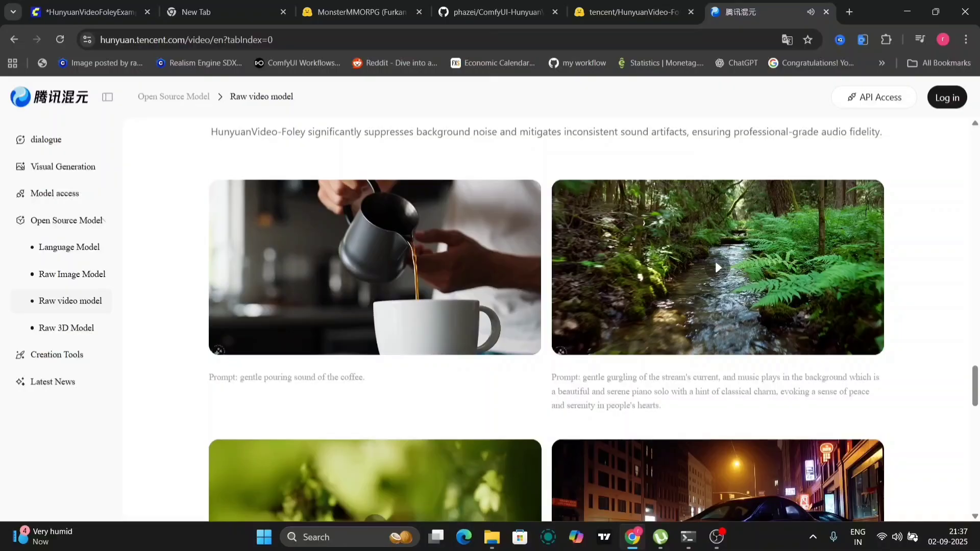
{"action": "key", "text": "ctrl+4"}
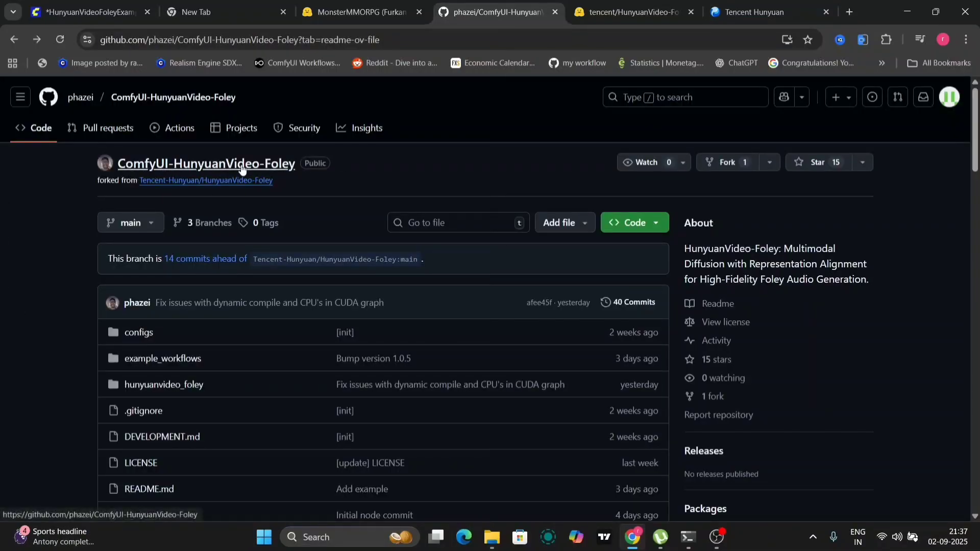
Step: Copy the repository's HTTPS URL from the green Code menu
{"action": "scroll", "coordinate": [359, 487], "scroll_direction": "down", "scroll_amount": 4}
{"action": "scroll", "coordinate": [357, 486], "scroll_direction": "up", "scroll_amount": 4}
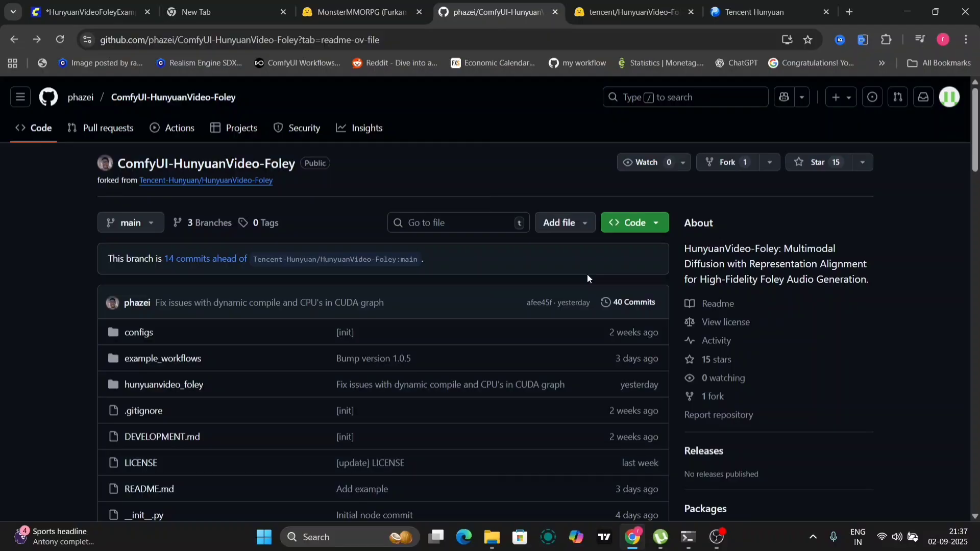
{"action": "left_click", "coordinate": [657, 223]}
{"action": "left_click", "coordinate": [647, 336]}
Step: Open the ComfyUI_windows_portable\ComfyUI\custom_nodes folder in File Explorer
{"action": "mouse_move", "coordinate": [492, 536]}
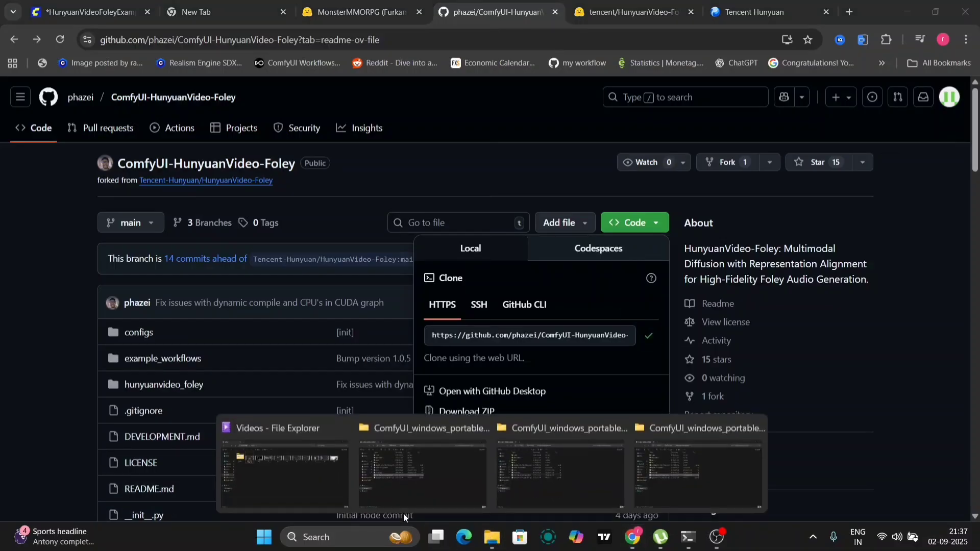
{"action": "mouse_move", "coordinate": [323, 479]}
{"action": "left_click", "coordinate": [424, 461]}
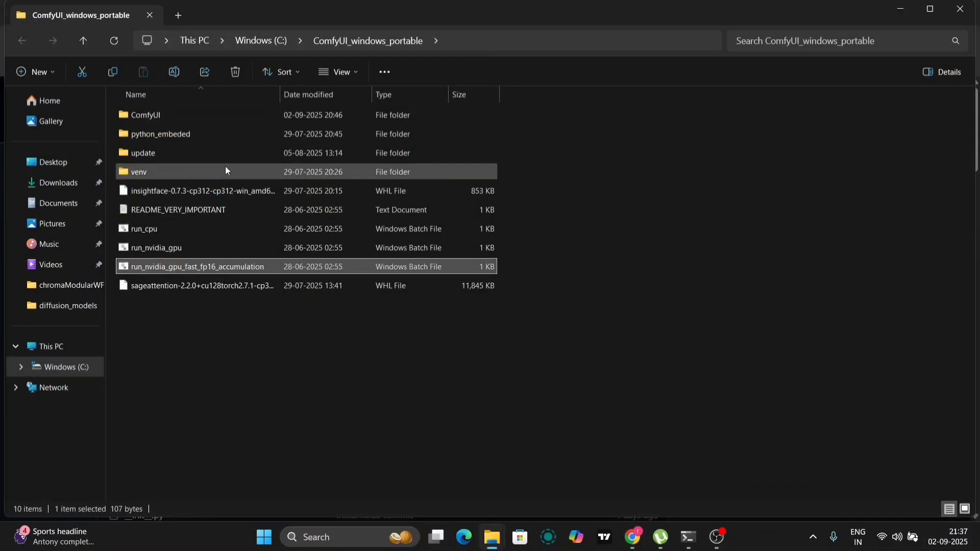
{"action": "double_click", "coordinate": [186, 115]}
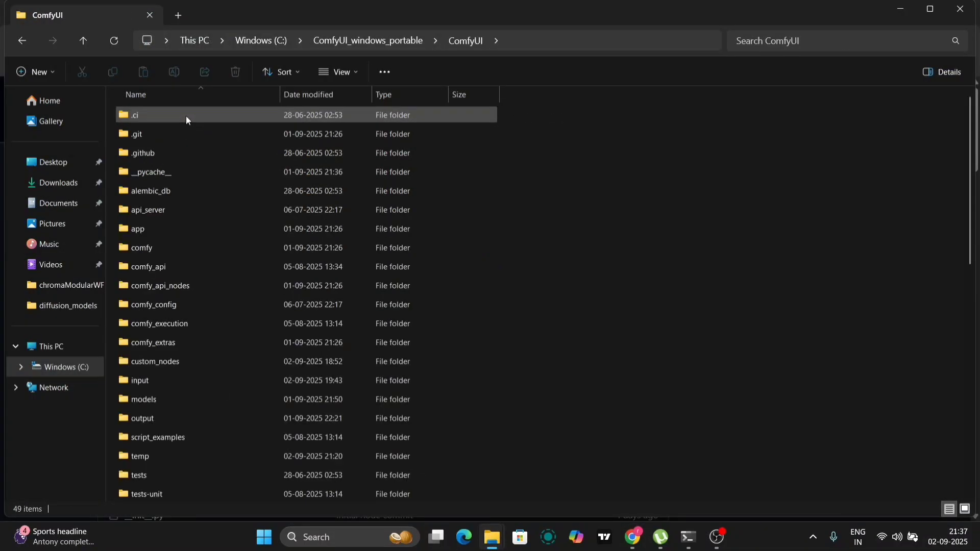
{"action": "left_click", "coordinate": [201, 358]}
{"action": "double_click", "coordinate": [200, 357]}
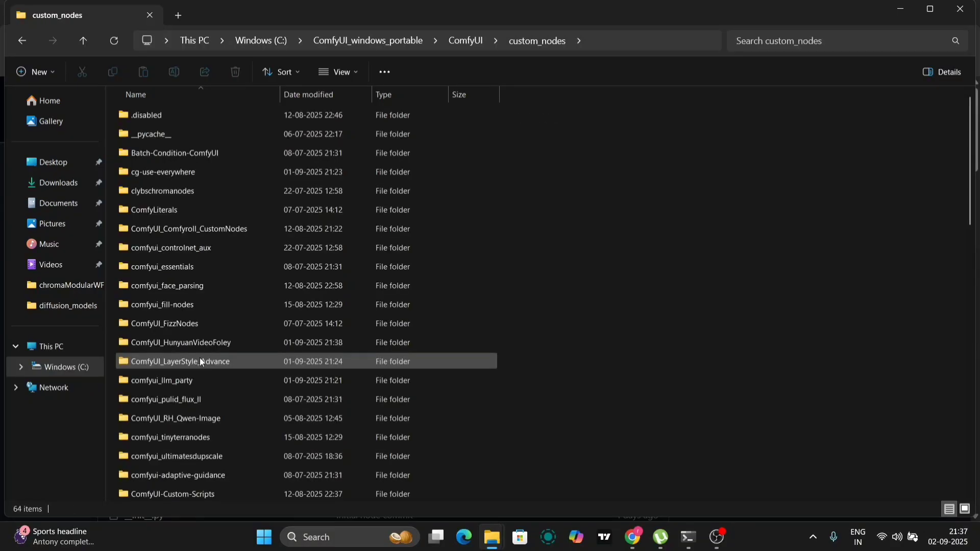
Step: Run 'git clone' with the pasted URL in a cmd prompt, then open the new ComfyUI-HunyuanVideo-Foley folder
{"action": "left_click", "coordinate": [680, 49]}
{"action": "type", "text": "cmd"}
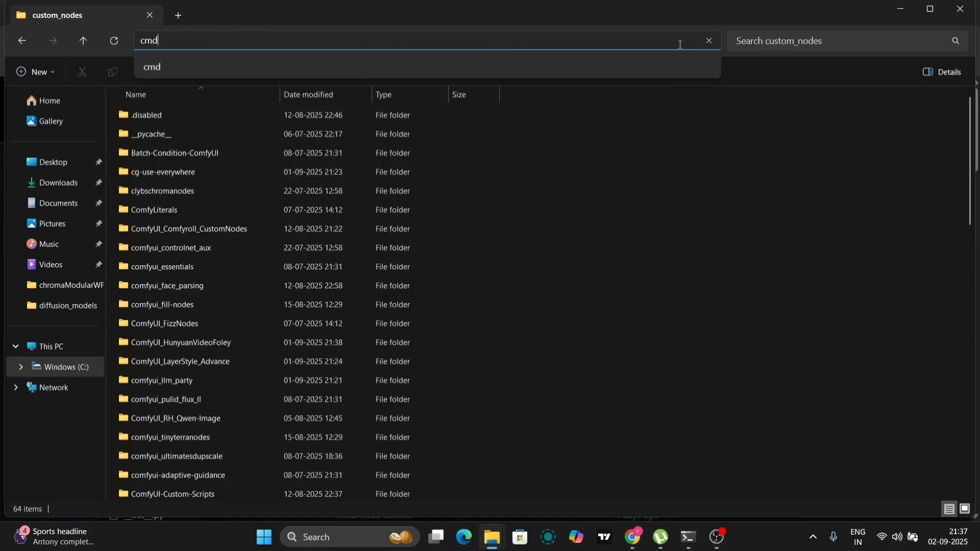
{"action": "key", "text": "Return"}
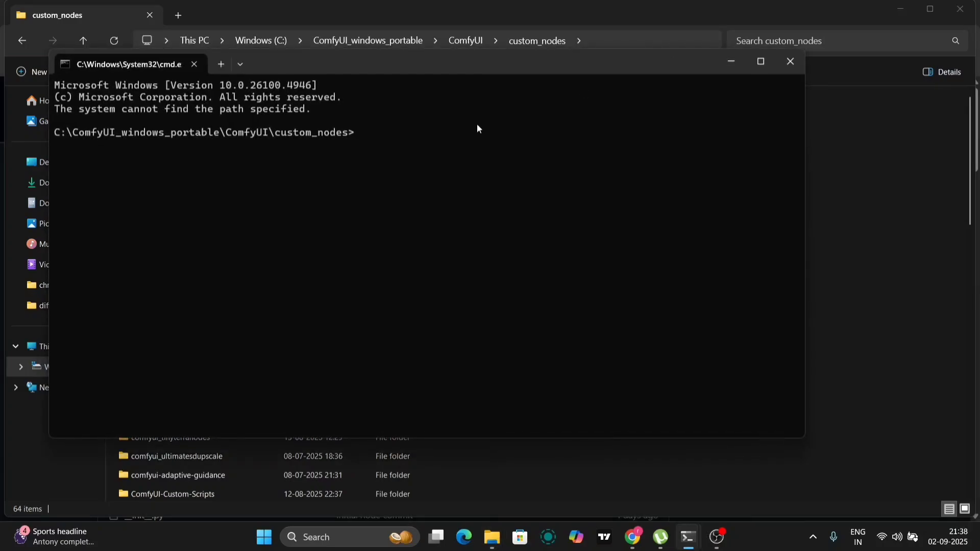
{"action": "type", "text": "git clone"}
{"action": "key", "text": "ctrl+v"}
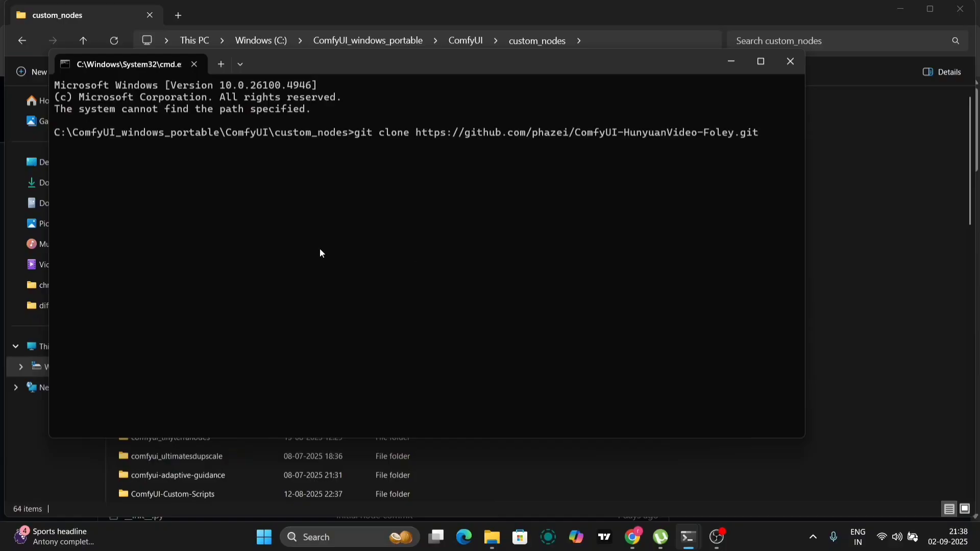
{"action": "left_click", "coordinate": [790, 66]}
{"action": "scroll", "coordinate": [225, 407], "scroll_direction": "down", "scroll_amount": 5}
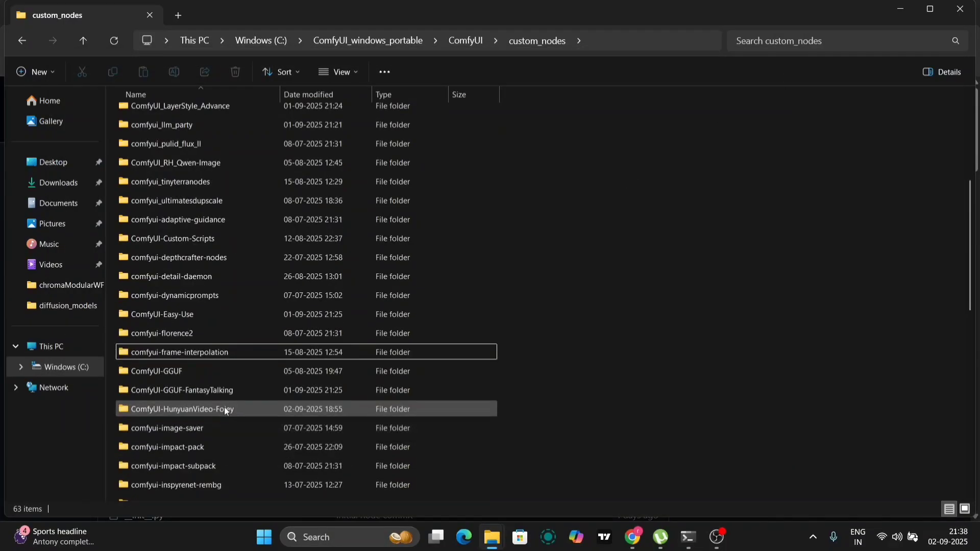
{"action": "double_click", "coordinate": [225, 407]}
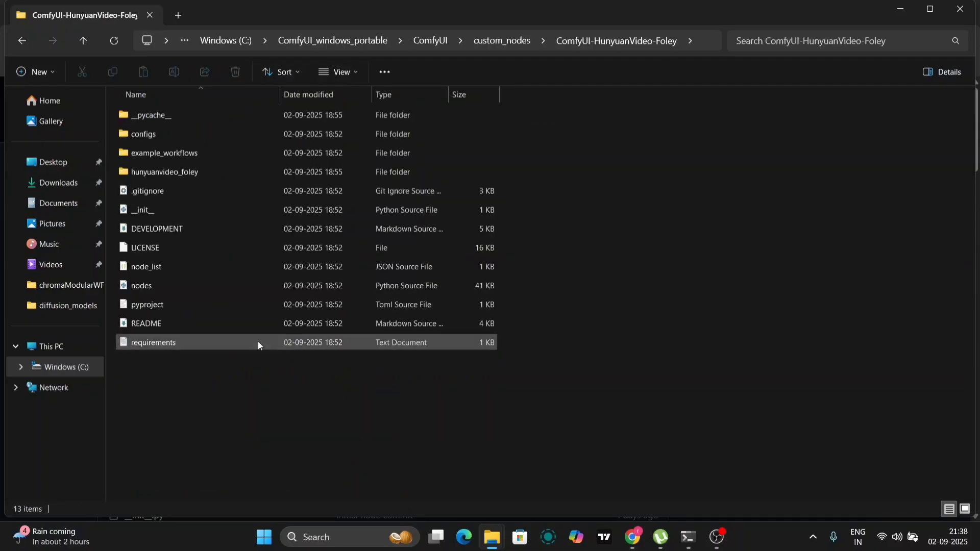
Step: Follow the README's Hugging Face link to tencent/HunyuanVideo-Foley's Files and versions list
{"action": "left_click", "coordinate": [22, 41]}
{"action": "key", "text": "alt+Tab"}
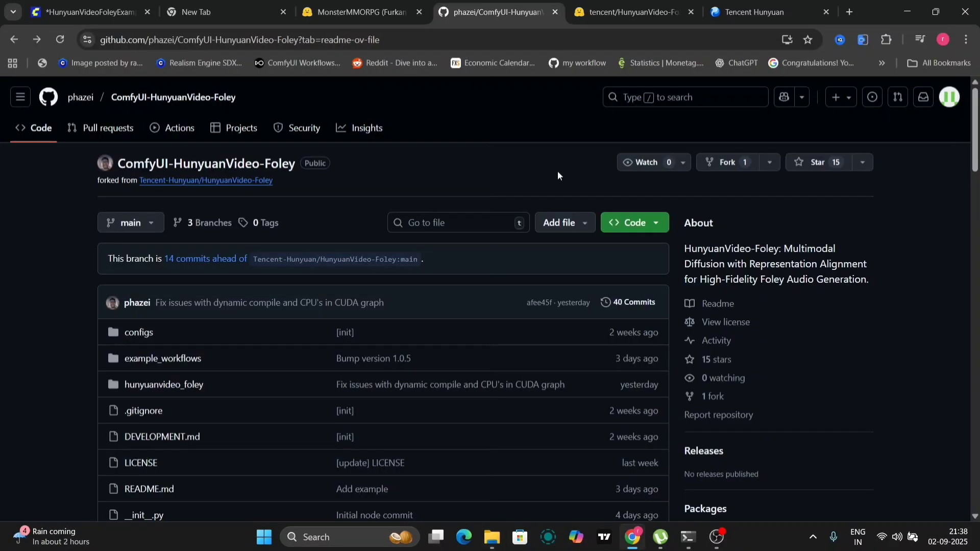
{"action": "scroll", "coordinate": [416, 391], "scroll_direction": "down", "scroll_amount": 15}
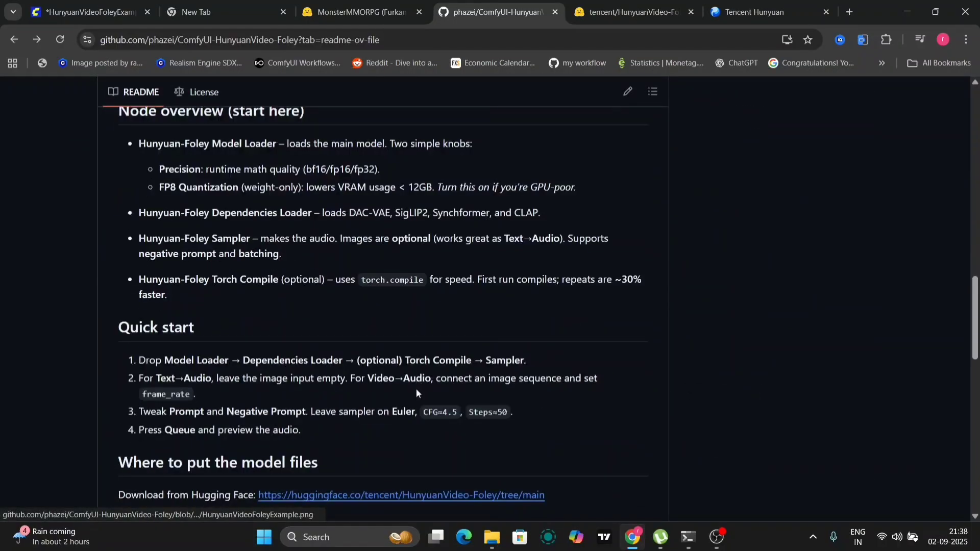
{"action": "left_click", "coordinate": [372, 365]}
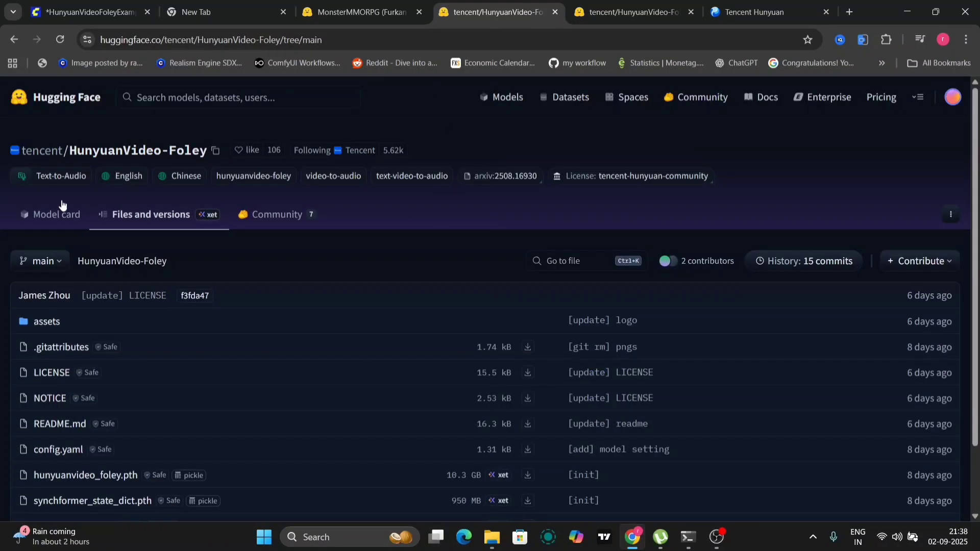
{"action": "left_click", "coordinate": [58, 212]}
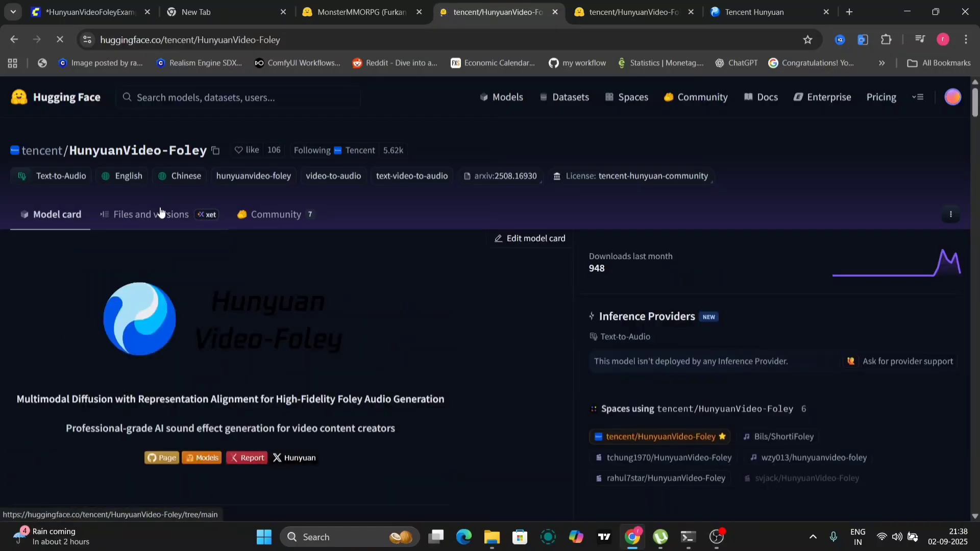
{"action": "left_click", "coordinate": [160, 212]}
{"action": "scroll", "coordinate": [200, 268], "scroll_direction": "down", "scroll_amount": 1}
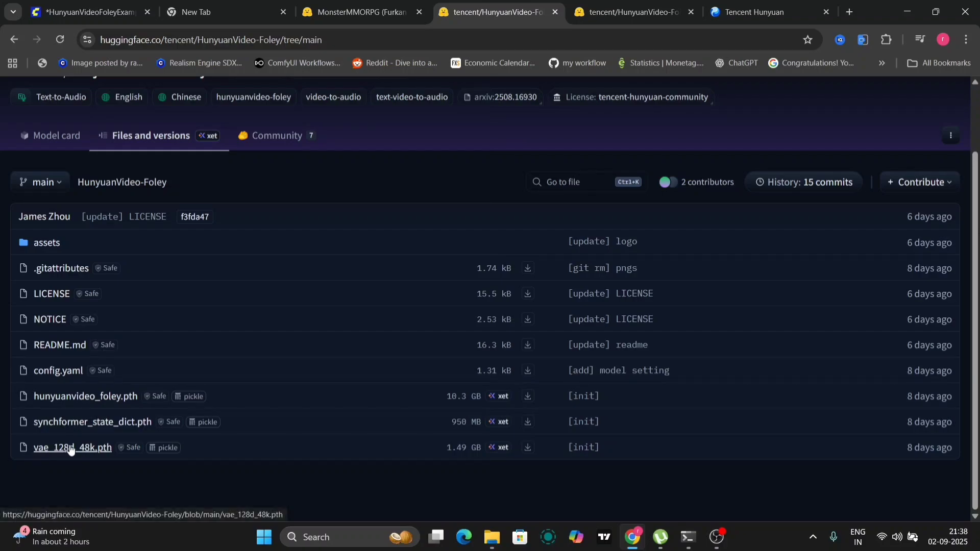
Step: Browse to ComfyUI\models\foley\hunyuanvideo-foley-xxl and check its three .pth files
{"action": "mouse_move", "coordinate": [497, 546]}
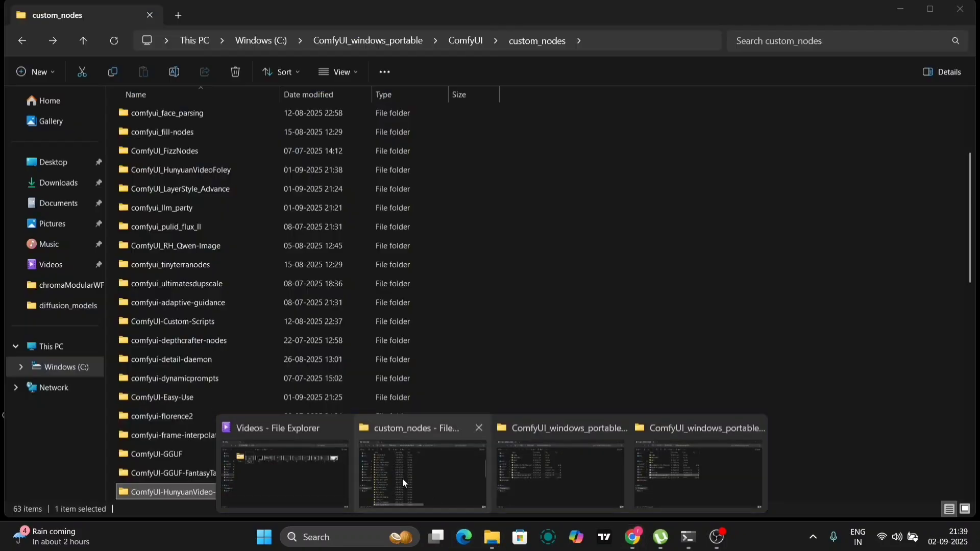
{"action": "left_click", "coordinate": [403, 479]}
{"action": "left_click", "coordinate": [473, 40]}
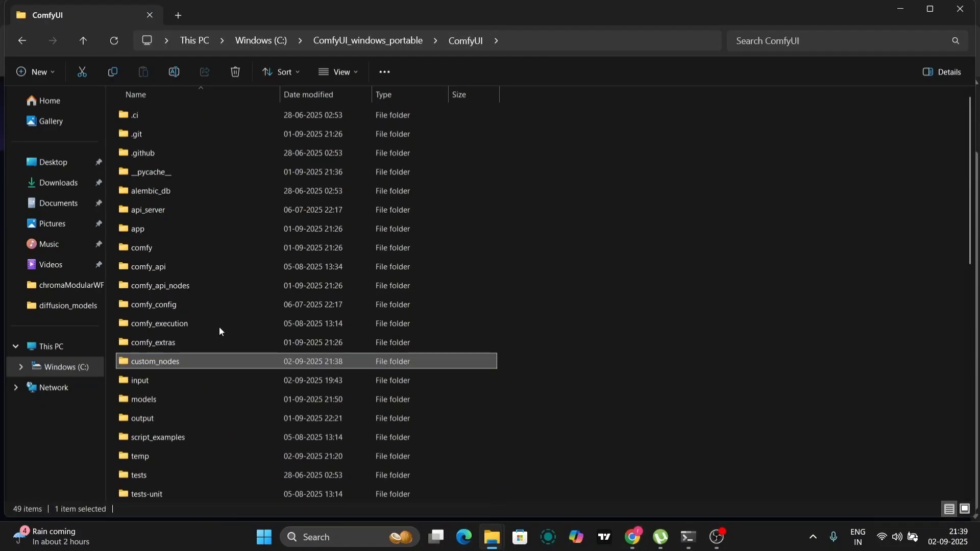
{"action": "double_click", "coordinate": [200, 402]}
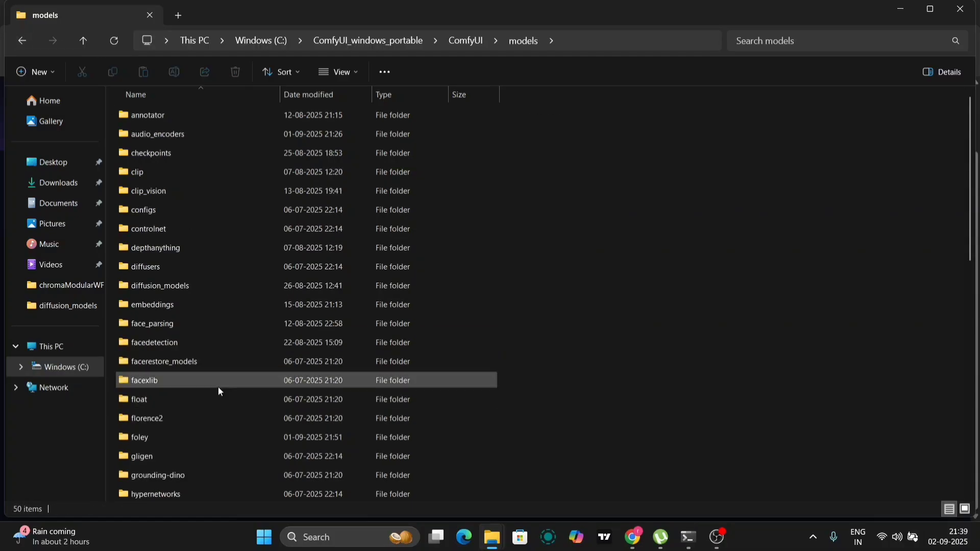
{"action": "scroll", "coordinate": [218, 387], "scroll_direction": "down", "scroll_amount": 1}
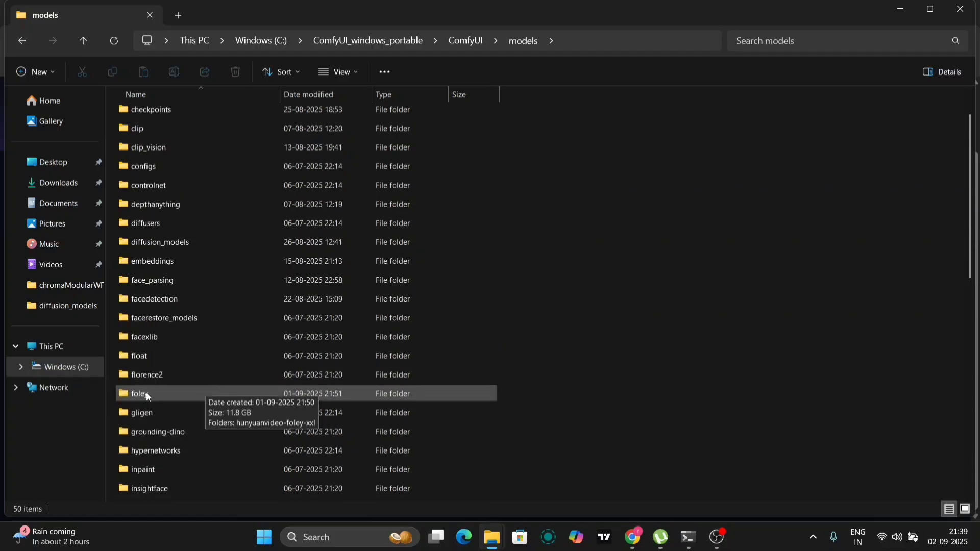
{"action": "left_click", "coordinate": [36, 71]}
{"action": "left_click", "coordinate": [69, 101]}
{"action": "key", "text": "ctrl+z"}
{"action": "left_click", "coordinate": [167, 192]}
{"action": "double_click", "coordinate": [167, 192]}
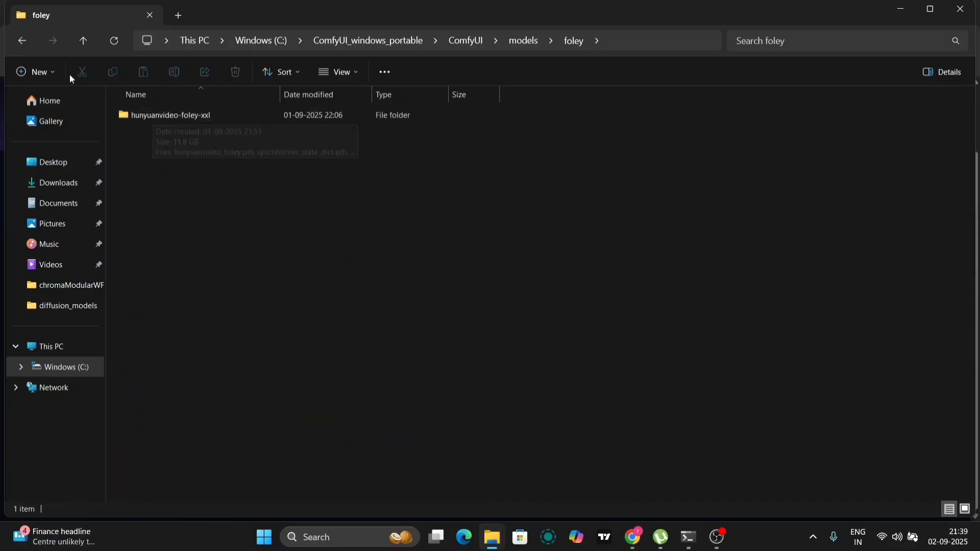
{"action": "double_click", "coordinate": [179, 114]}
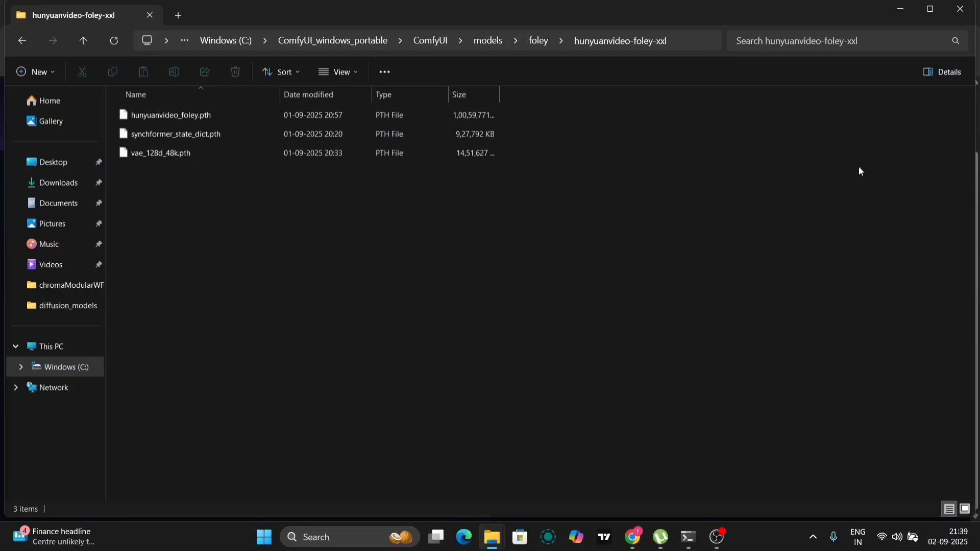
Step: Back in ComfyUI, pan and zoom the canvas onto the Foley model, dependencies and Torch Compile nodes
{"action": "left_click", "coordinate": [961, 19]}
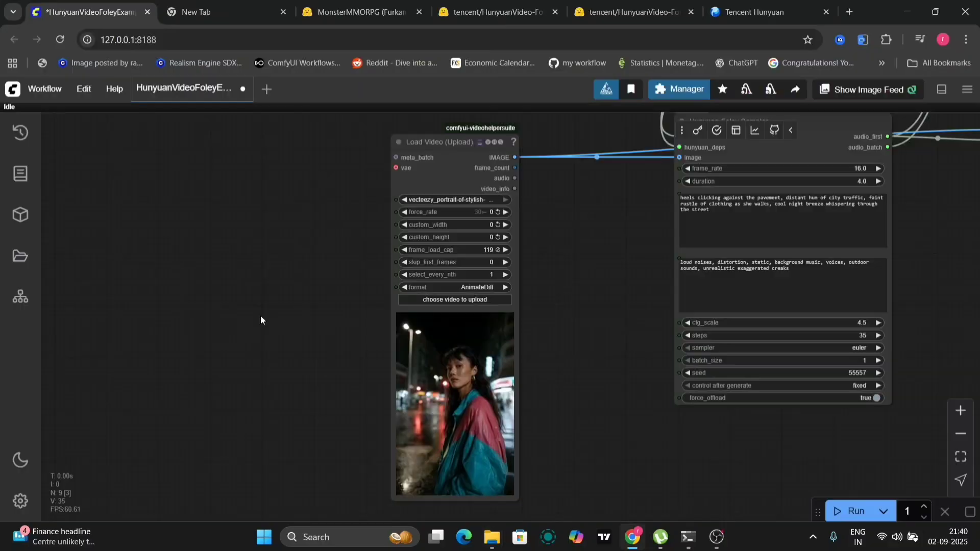
{"action": "scroll", "coordinate": [534, 356], "scroll_direction": "up", "scroll_amount": 10}
{"action": "scroll", "coordinate": [362, 361], "scroll_direction": "down", "scroll_amount": 7}
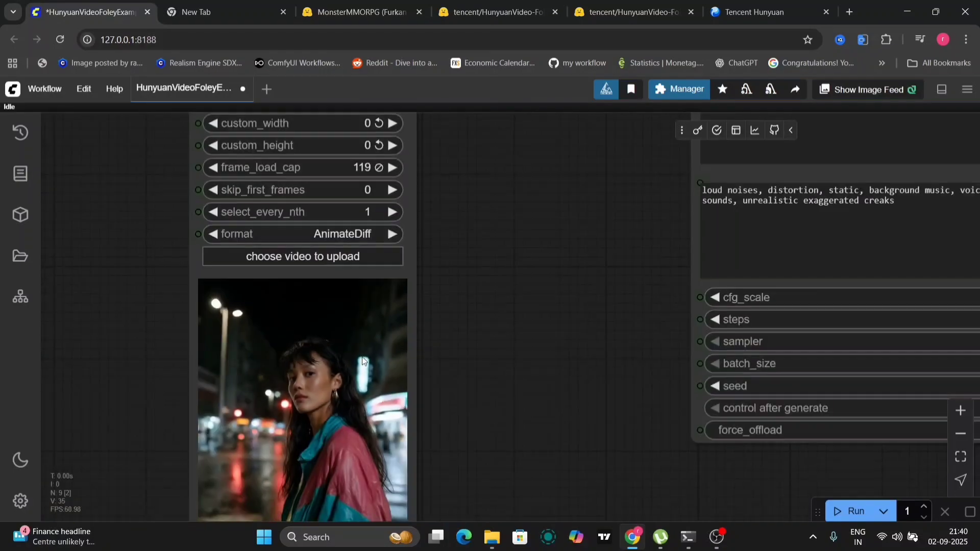
{"action": "right_click", "coordinate": [532, 313]}
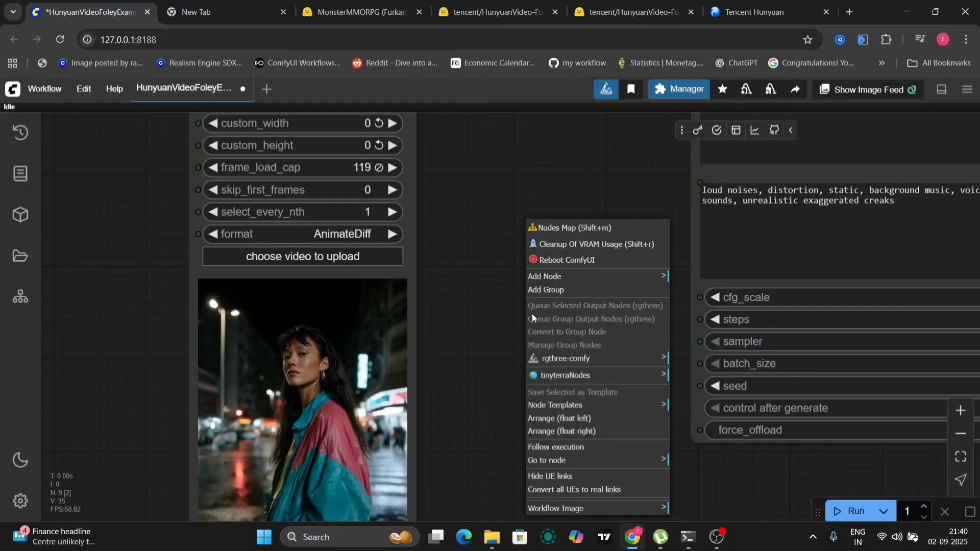
{"action": "left_click", "coordinate": [499, 308]}
{"action": "scroll", "coordinate": [503, 346], "scroll_direction": "down", "scroll_amount": 3}
{"action": "scroll", "coordinate": [503, 346], "scroll_direction": "down", "scroll_amount": 3}
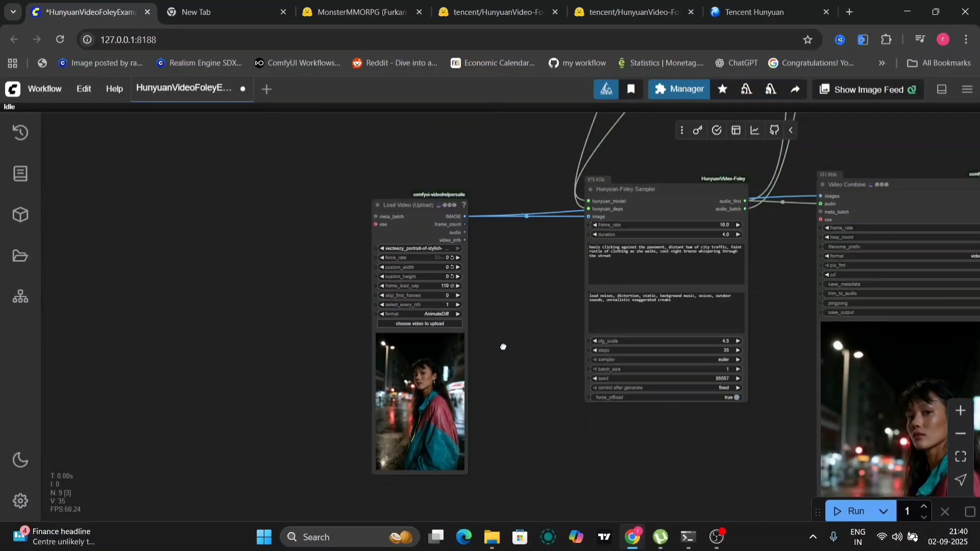
{"action": "scroll", "coordinate": [436, 347], "scroll_direction": "up", "scroll_amount": 2}
{"action": "left_click_drag", "start_coordinate": [577, 219], "coordinate": [562, 398]}
{"action": "scroll", "coordinate": [550, 373], "scroll_direction": "up", "scroll_amount": 5}
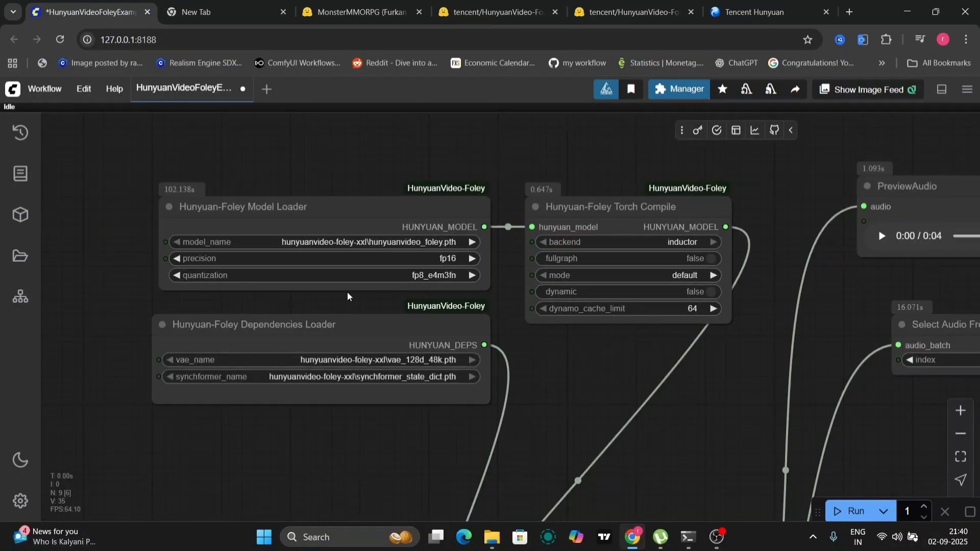
Step: In the Hunyuan-Foley Model Loader, choose fp8_e4m3fn quantization, keep fp16, and pick hunyuanvideo_foley.pth
{"action": "left_click", "coordinate": [434, 274]}
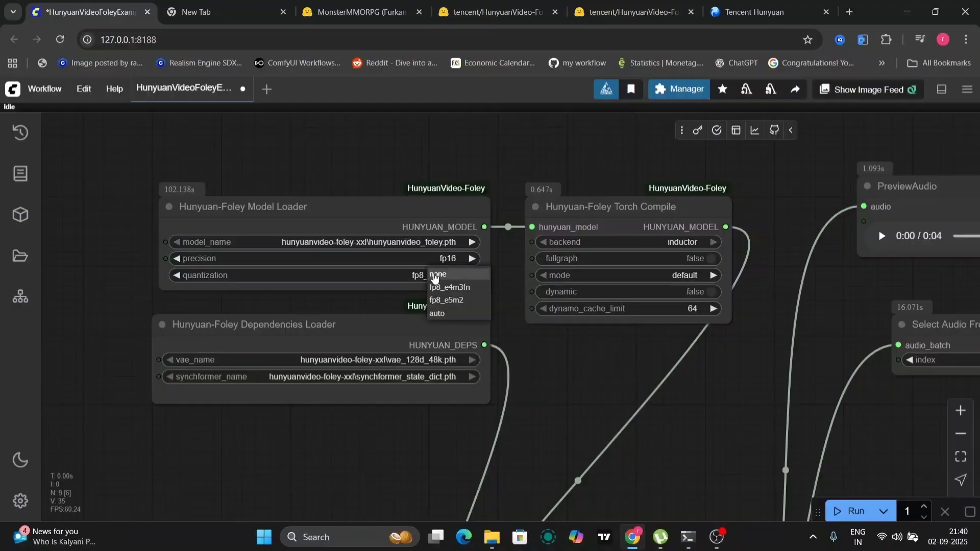
{"action": "left_click", "coordinate": [469, 289]}
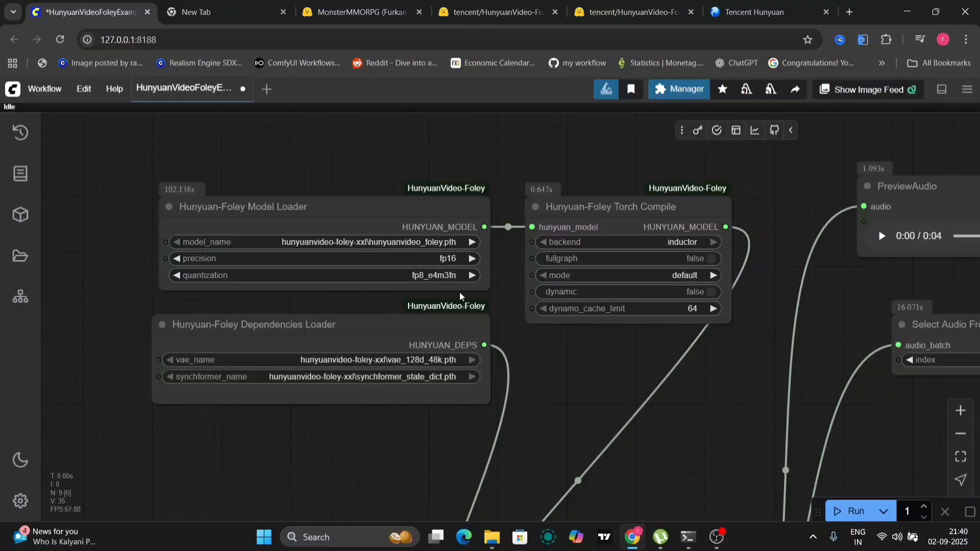
{"action": "left_click", "coordinate": [447, 259]}
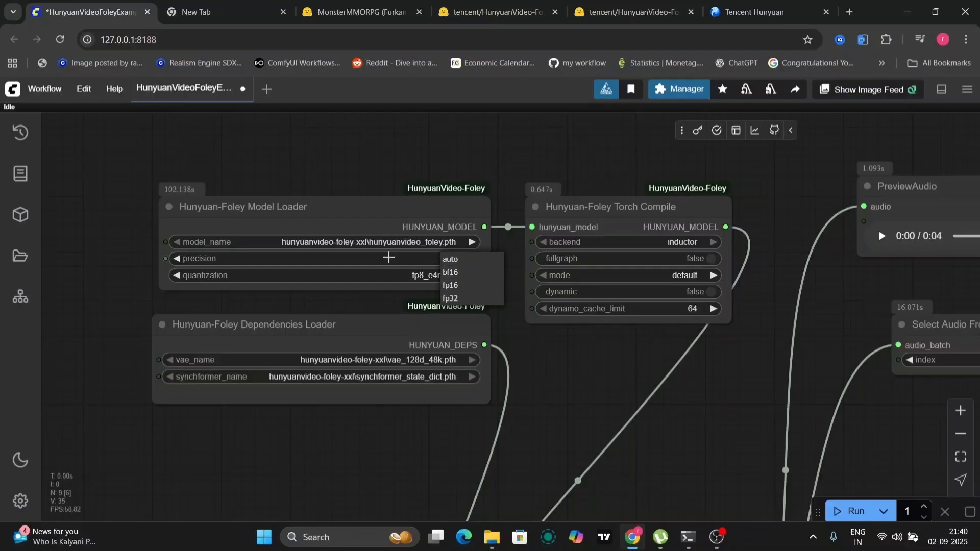
{"action": "left_click", "coordinate": [380, 242]}
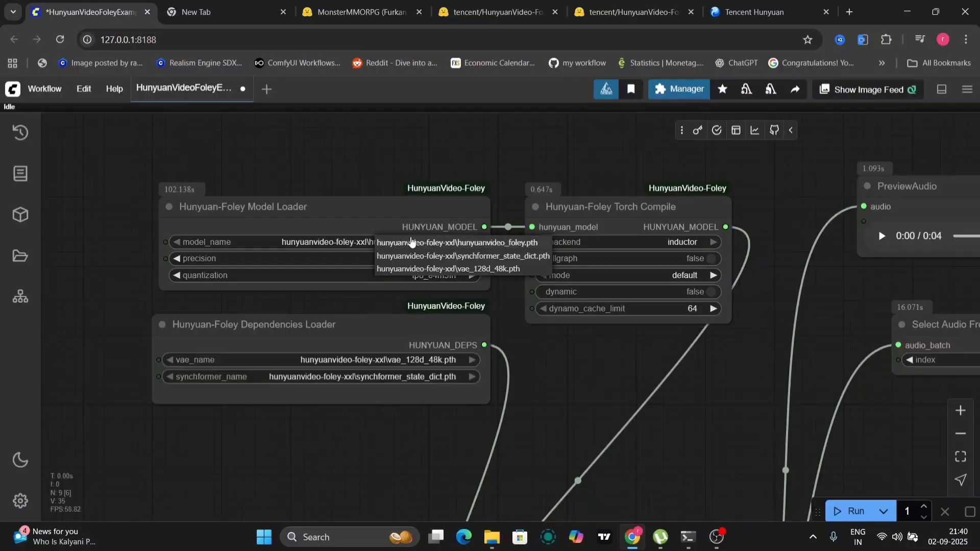
{"action": "left_click", "coordinate": [462, 243]}
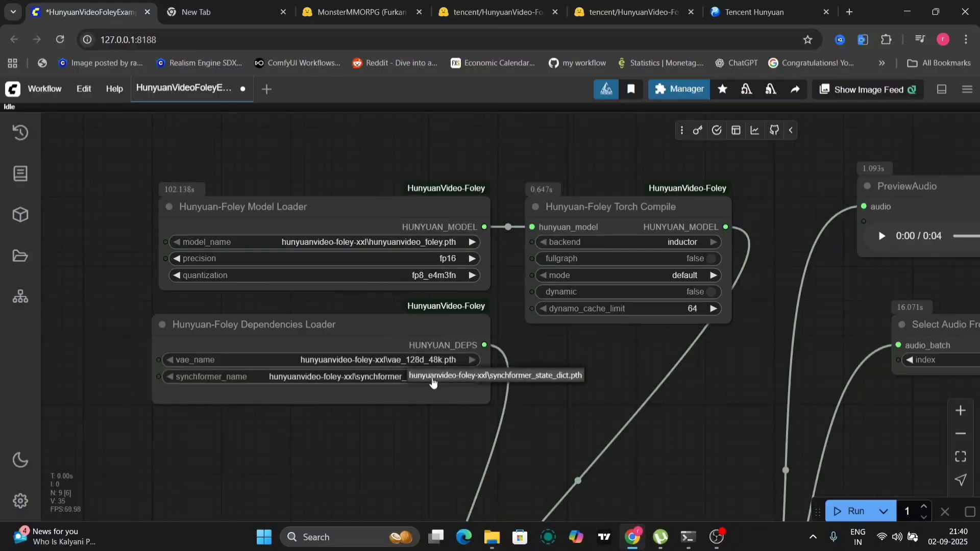
{"action": "left_click_drag", "start_coordinate": [689, 366], "coordinate": [659, 349]}
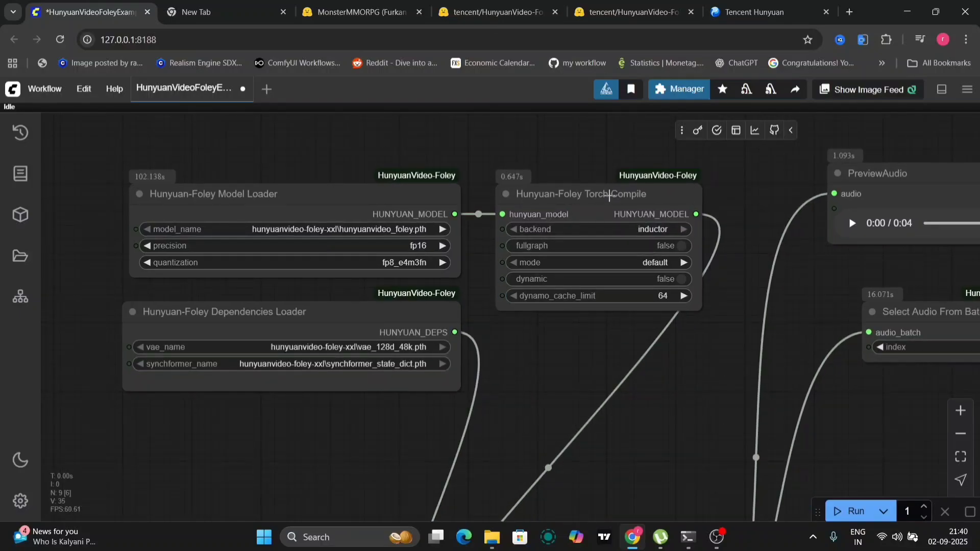
{"action": "left_click", "coordinate": [622, 195]}
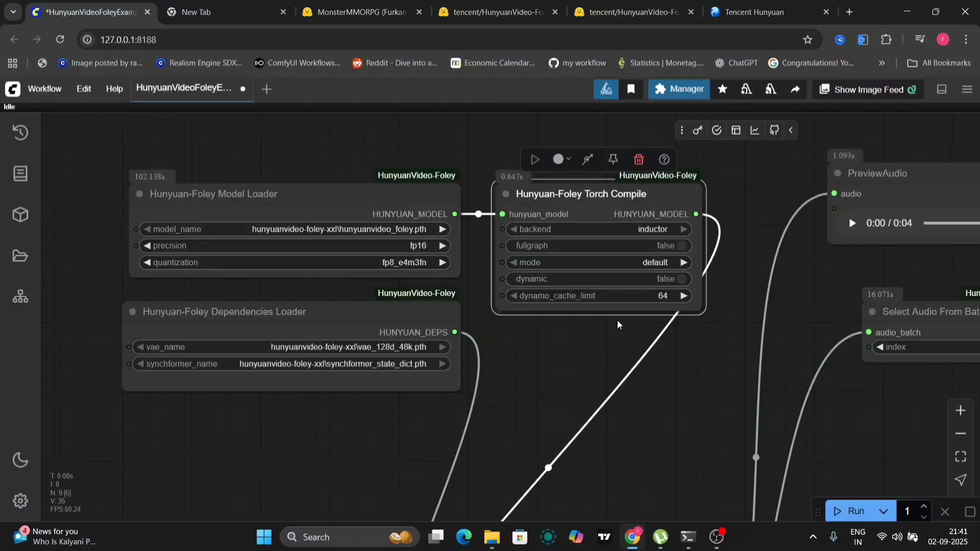
Step: Move the Hunyuan-Foley Sampler node up and to the left
{"action": "left_click", "coordinate": [774, 190]}
{"action": "left_click_drag", "start_coordinate": [774, 191], "coordinate": [409, 205]}
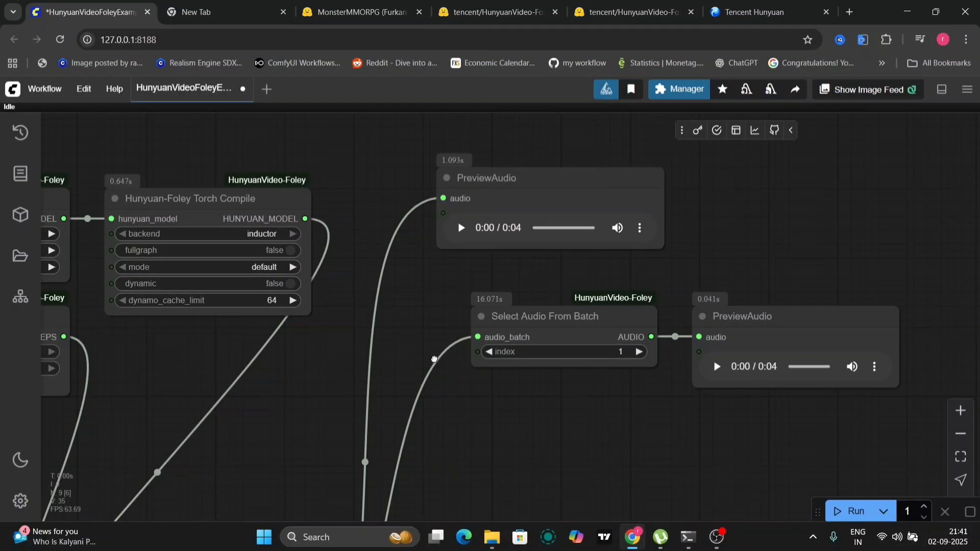
{"action": "left_click_drag", "start_coordinate": [434, 359], "coordinate": [421, 255]}
{"action": "scroll", "coordinate": [421, 331], "scroll_direction": "down", "scroll_amount": 3}
{"action": "left_click_drag", "start_coordinate": [431, 355], "coordinate": [444, 337]}
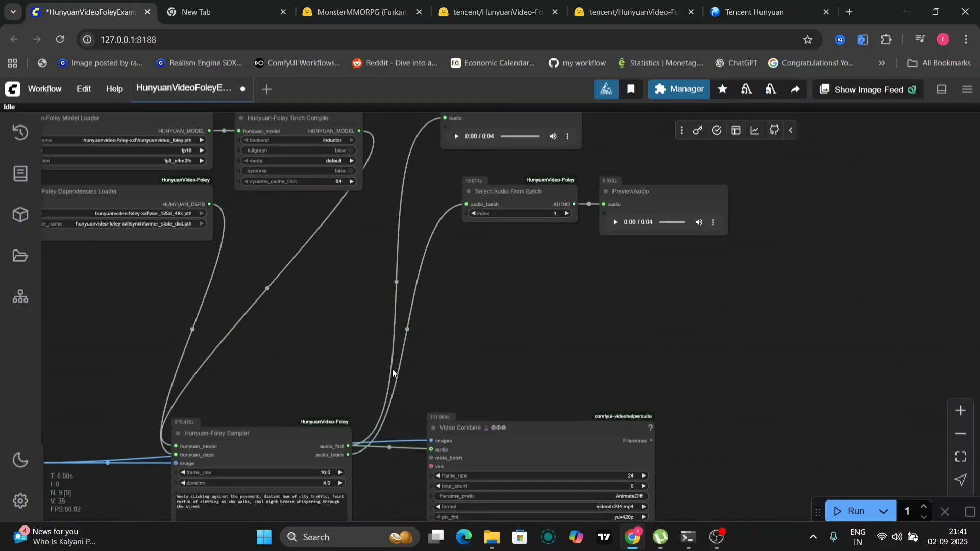
{"action": "left_click_drag", "start_coordinate": [324, 432], "coordinate": [302, 361]}
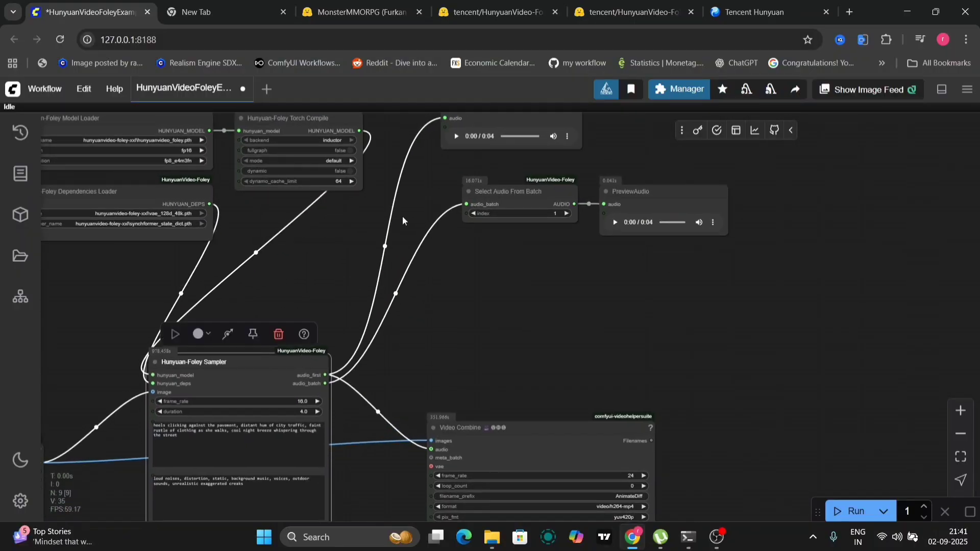
Step: Play the 4-second PreviewAudio result with the volume raised
{"action": "scroll", "coordinate": [501, 273], "scroll_direction": "up", "scroll_amount": 3}
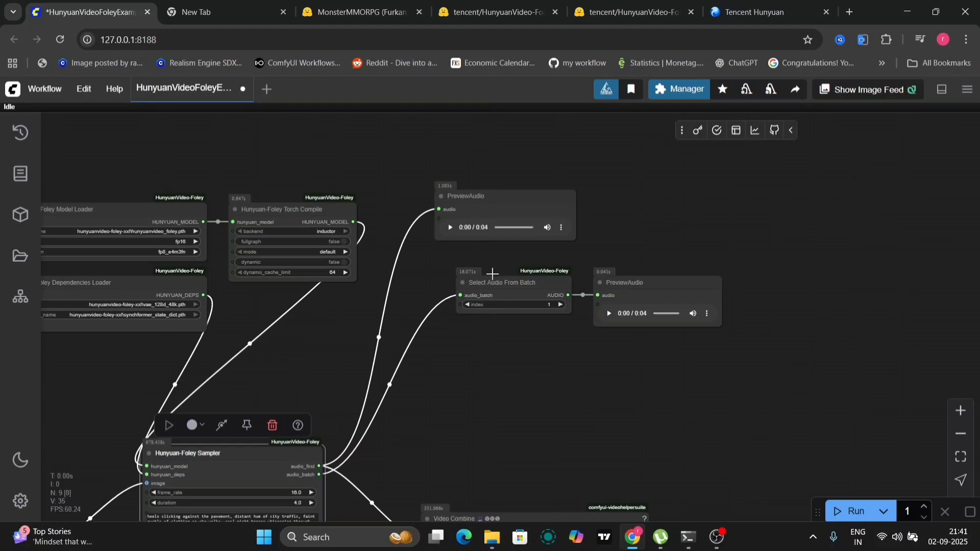
{"action": "left_click", "coordinate": [450, 228]}
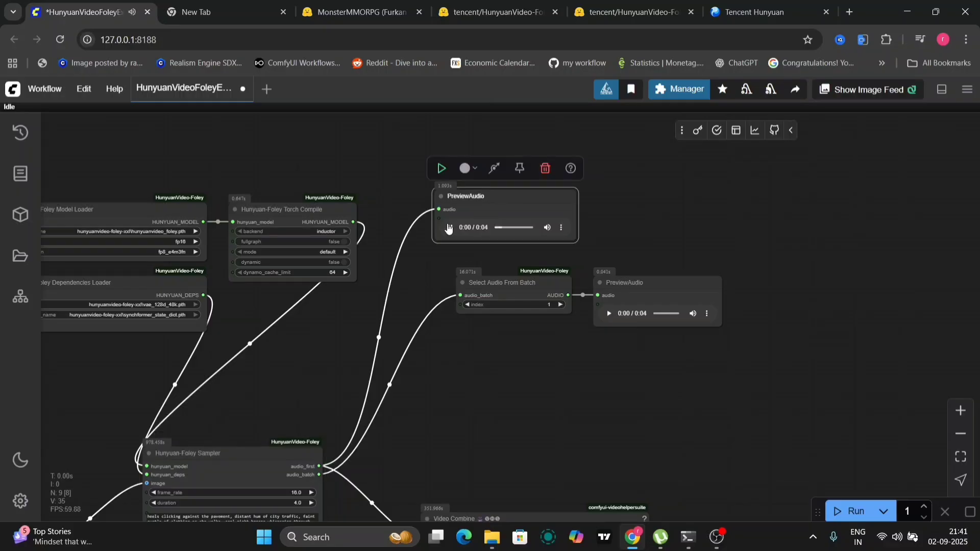
{"action": "key", "text": "XF86AudioRaiseVolume"}
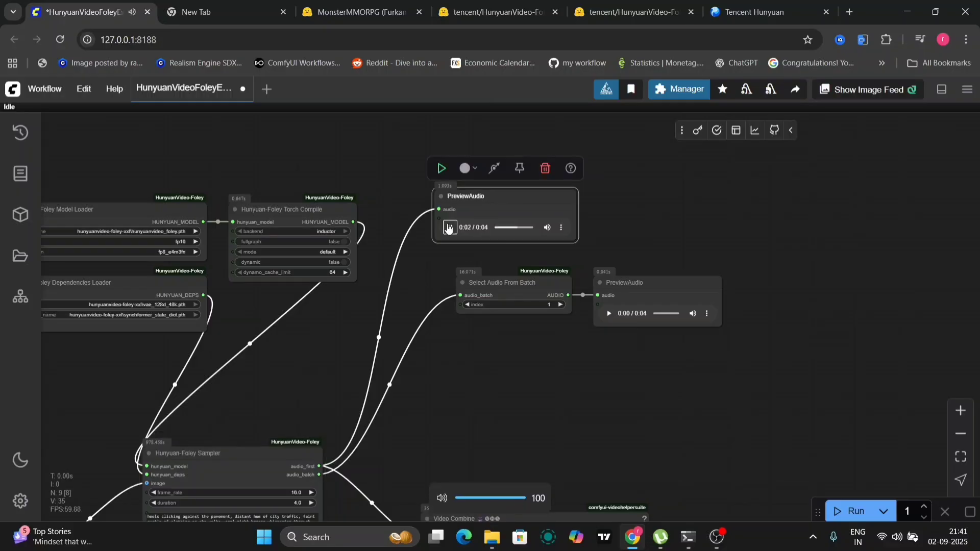
{"action": "left_click", "coordinate": [504, 355]}
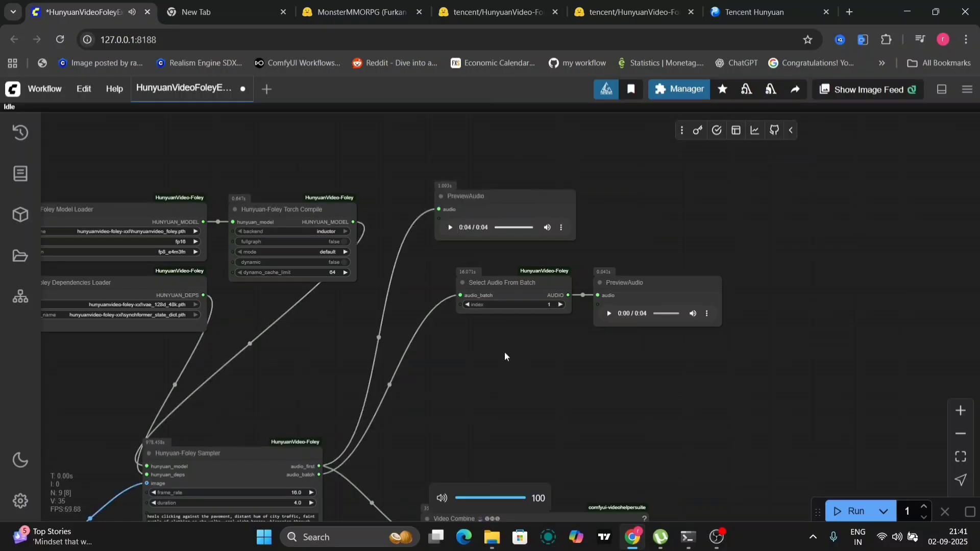
{"action": "left_click_drag", "start_coordinate": [516, 396], "coordinate": [474, 3]}
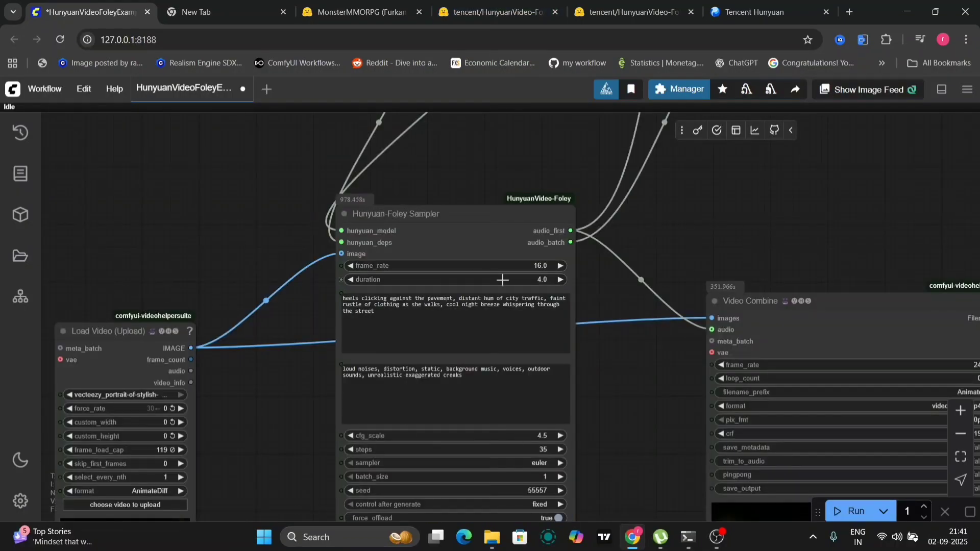
Step: Raise the Foley sampler's steps from 35 to 50
{"action": "scroll", "coordinate": [404, 321], "scroll_direction": "up", "scroll_amount": 2}
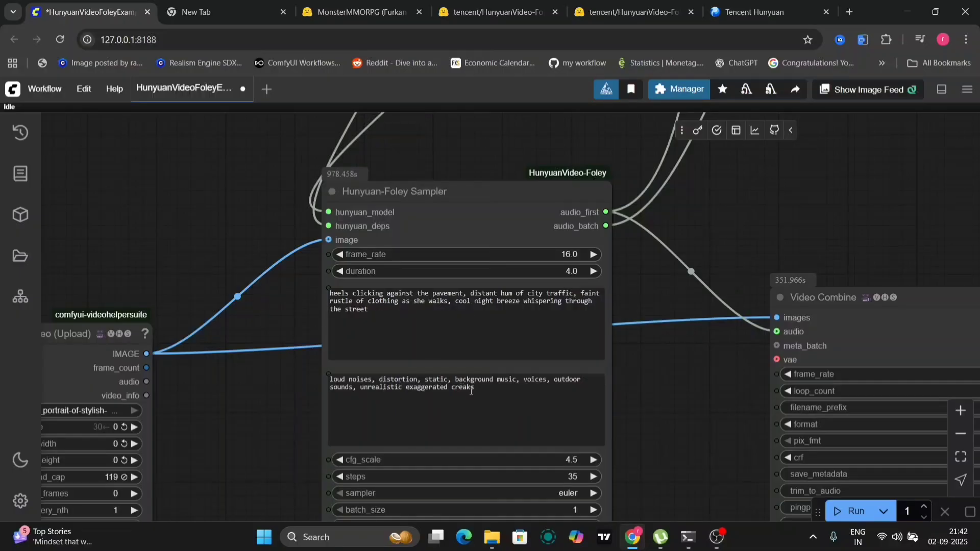
{"action": "scroll", "coordinate": [665, 416], "scroll_direction": "down", "scroll_amount": 3}
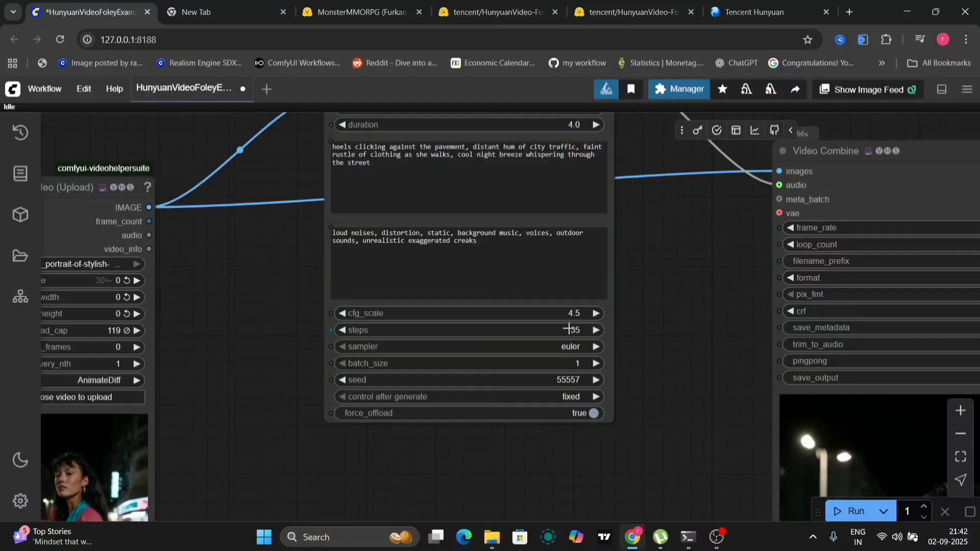
{"action": "left_click_drag", "start_coordinate": [569, 329], "coordinate": [581, 329]}
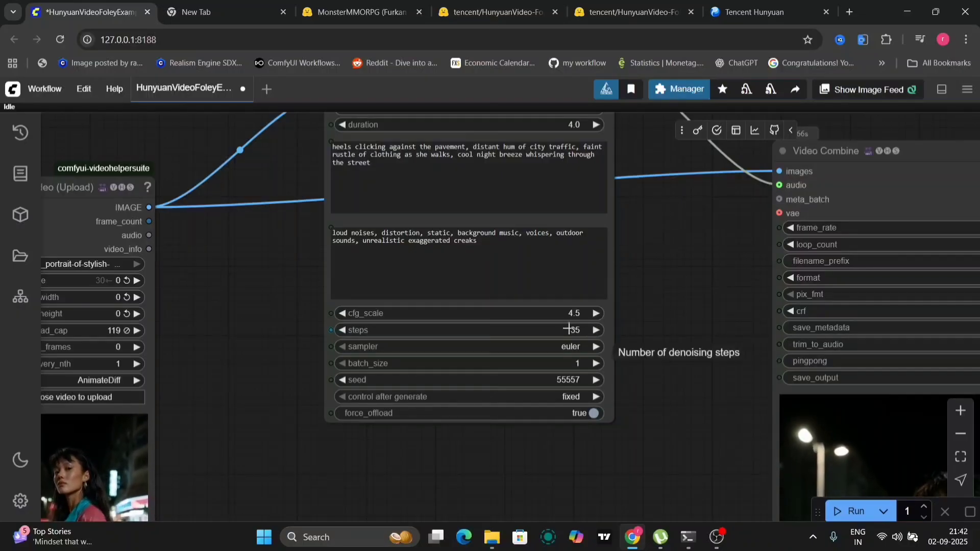
{"action": "left_click", "coordinate": [345, 330]}
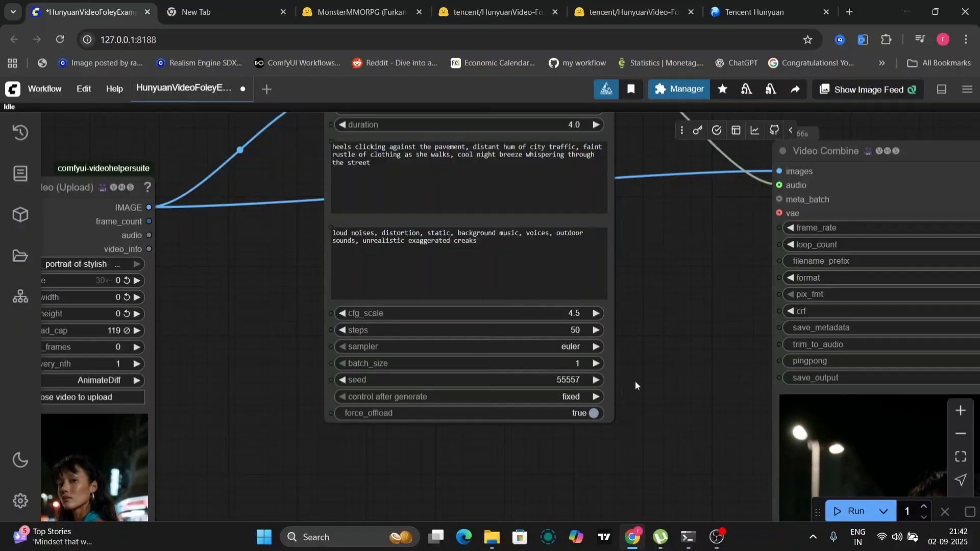
Step: Set Load Video's frame_load_cap to 150 and centre the Video Combine preview
{"action": "left_click_drag", "start_coordinate": [639, 380], "coordinate": [643, 373]}
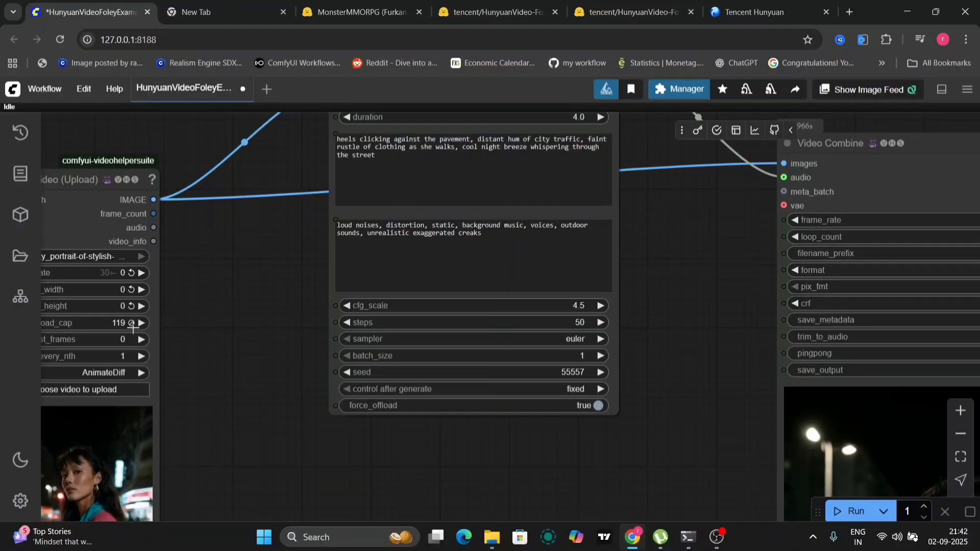
{"action": "left_click", "coordinate": [155, 334]}
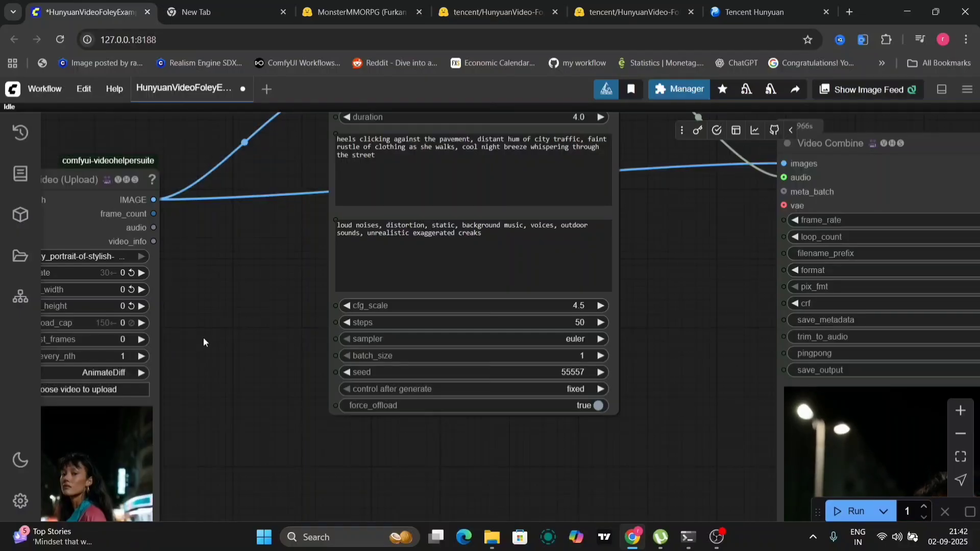
{"action": "left_click_drag", "start_coordinate": [203, 338], "coordinate": [198, 352]}
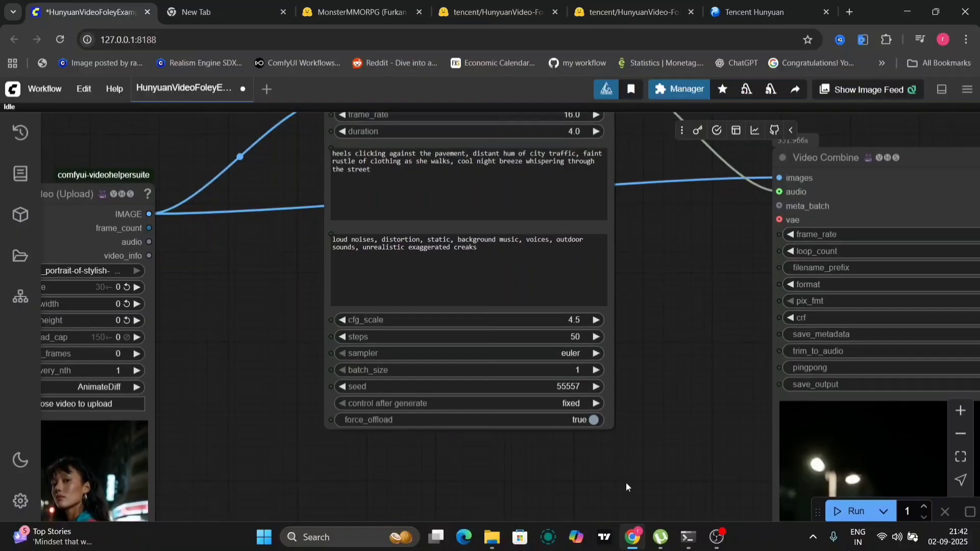
{"action": "left_click_drag", "start_coordinate": [624, 484], "coordinate": [120, 201]}
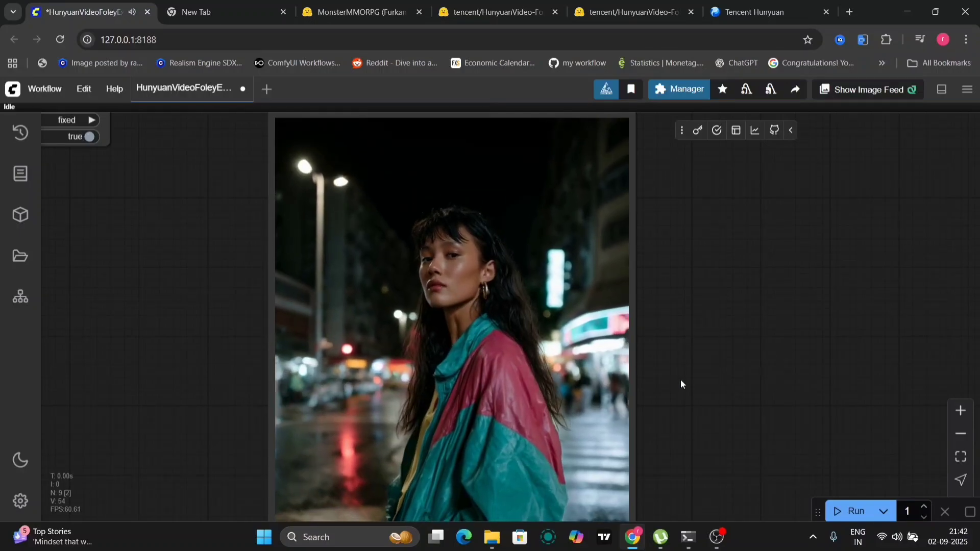
Step: Save the Video Combine preview as AnimateDiff_00001-audio.mp4, then bring up the ComfyUI console
{"action": "scroll", "coordinate": [683, 323], "scroll_direction": "down", "scroll_amount": 5}
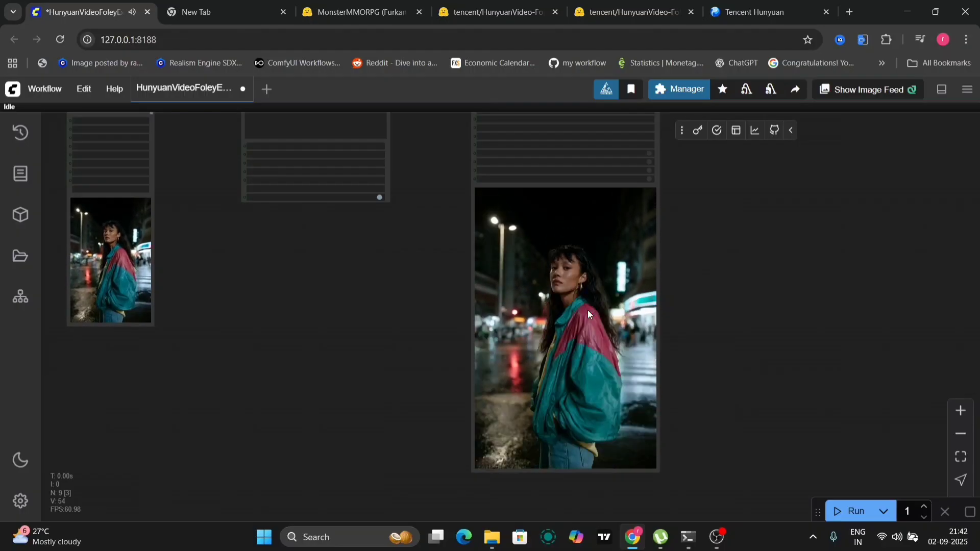
{"action": "scroll", "coordinate": [752, 291], "scroll_direction": "up", "scroll_amount": 6}
{"action": "scroll", "coordinate": [751, 291], "scroll_direction": "up", "scroll_amount": 2}
{"action": "left_click_drag", "start_coordinate": [752, 291], "coordinate": [936, 322]}
{"action": "right_click", "coordinate": [549, 332]}
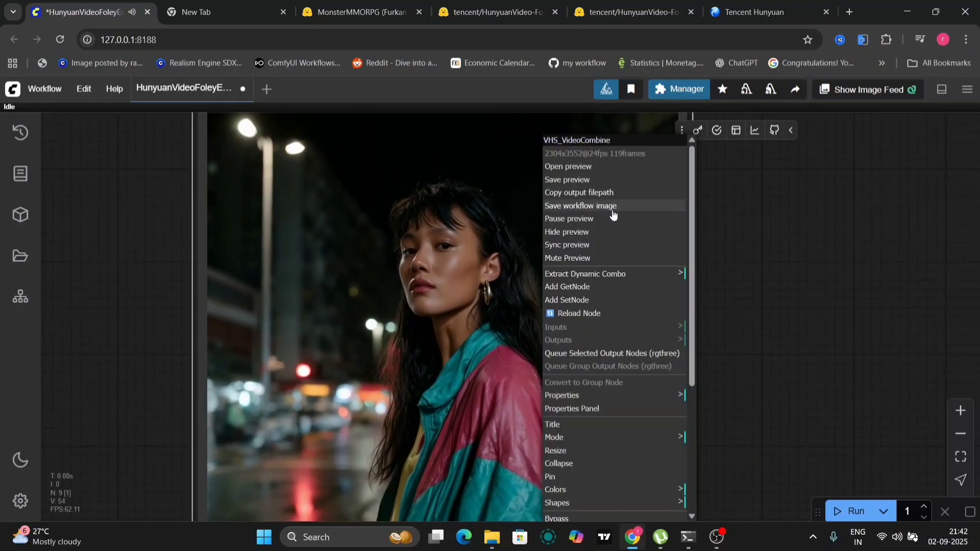
{"action": "left_click", "coordinate": [592, 180]}
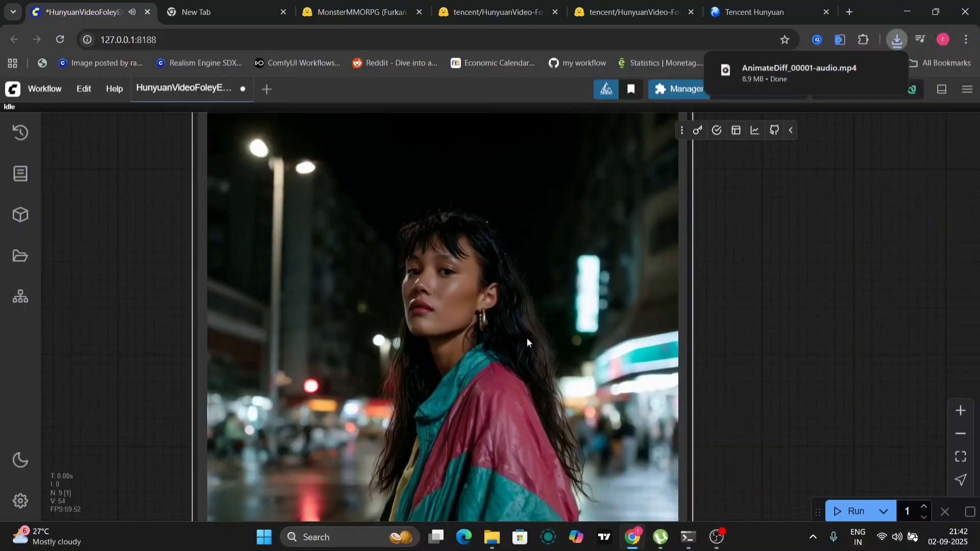
{"action": "left_click", "coordinate": [690, 542]}
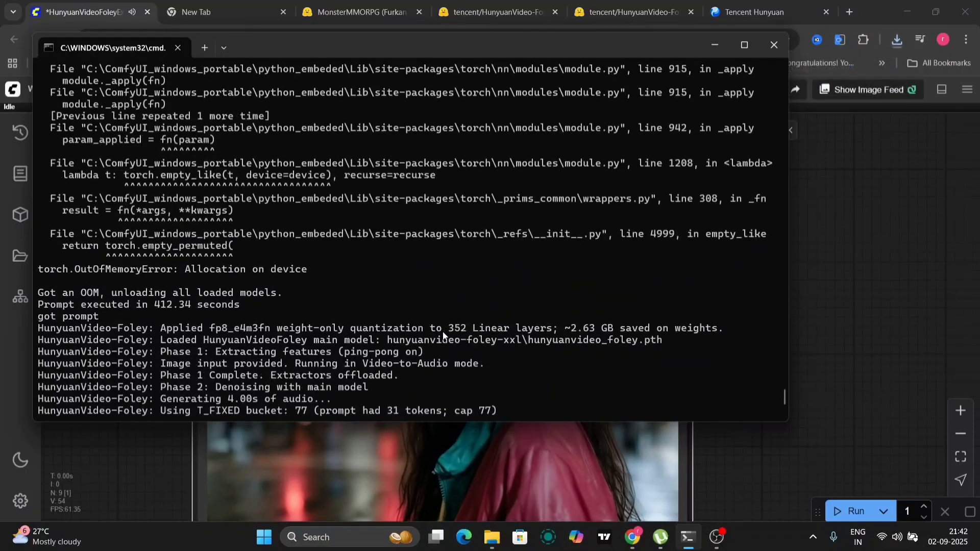
Step: Highlight the torch.OutOfMemoryError line in the console log
{"action": "left_click_drag", "start_coordinate": [176, 269], "coordinate": [320, 269]}
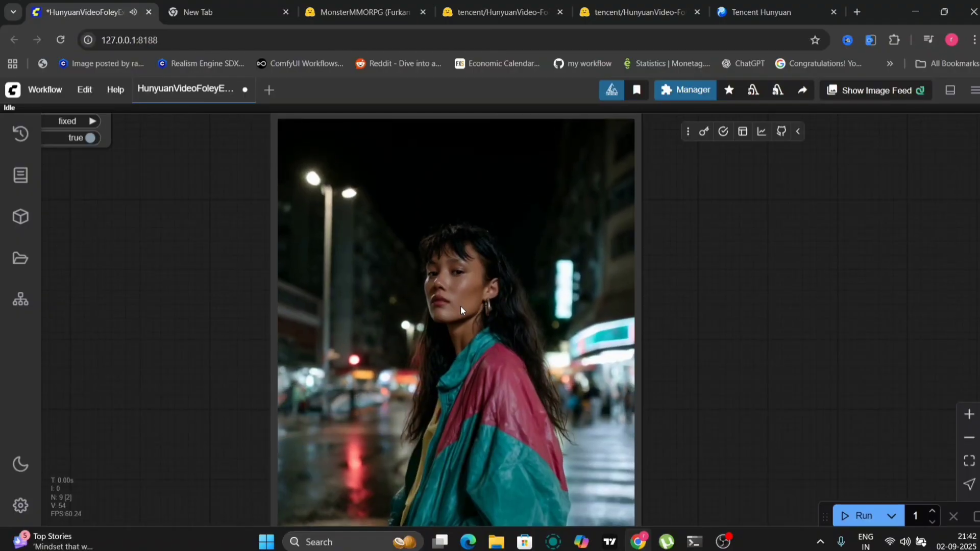
Step: Zoom out the ComfyUI workflow canvas
{"action": "scroll", "coordinate": [689, 325], "scroll_direction": "down", "scroll_amount": 4}
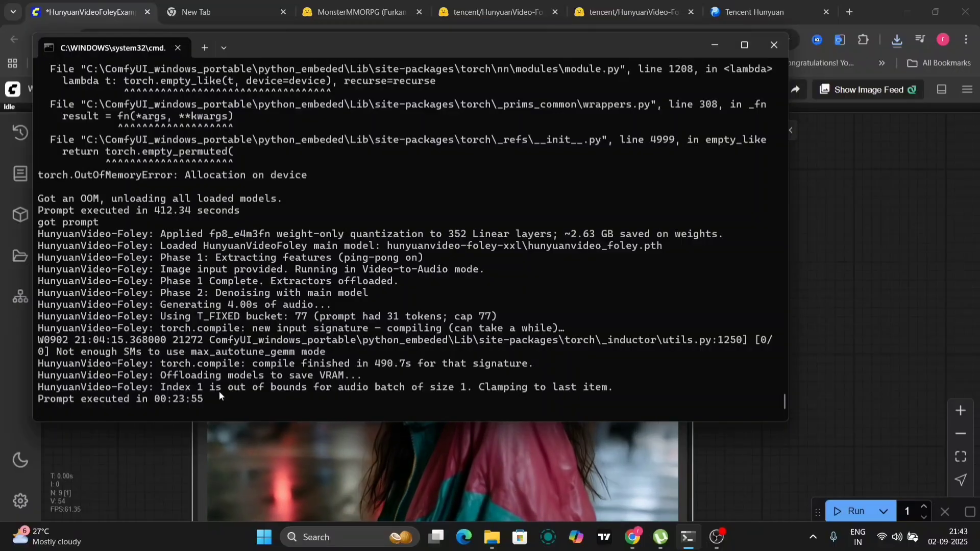
{"action": "mouse_move", "coordinate": [219, 391]}
{"action": "left_mouse_down"}
{"action": "mouse_move", "coordinate": [171, 401]}
{"action": "mouse_move", "coordinate": [213, 398]}
{"action": "left_mouse_up"}
{"action": "right_click", "coordinate": [212, 396]}
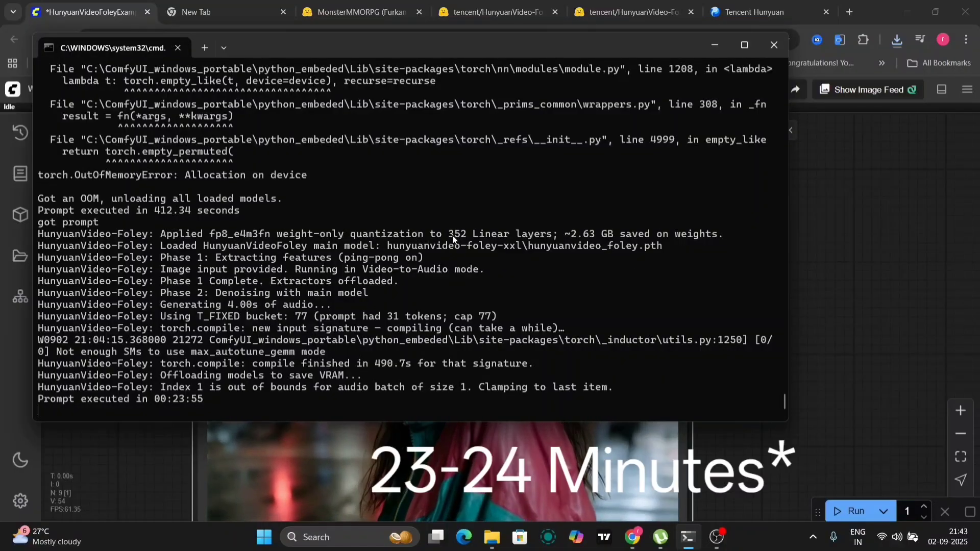
{"action": "left_click_drag", "start_coordinate": [565, 234], "coordinate": [604, 234]}
{"action": "left_click", "coordinate": [638, 289]}
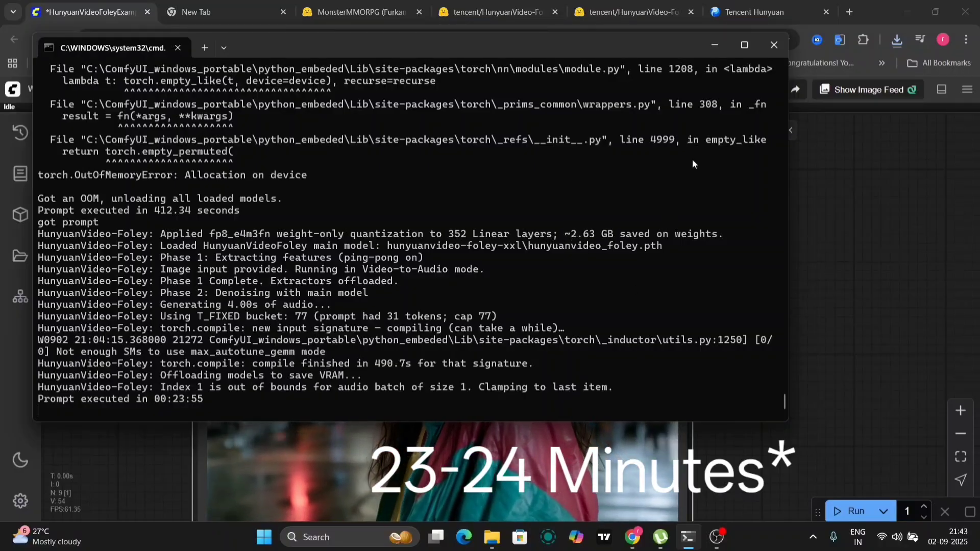
Step: Minimize the terminal and view the crying-girl Load Video and HunyuanVideo-Foley nodes in RunningHub
{"action": "left_click", "coordinate": [713, 49]}
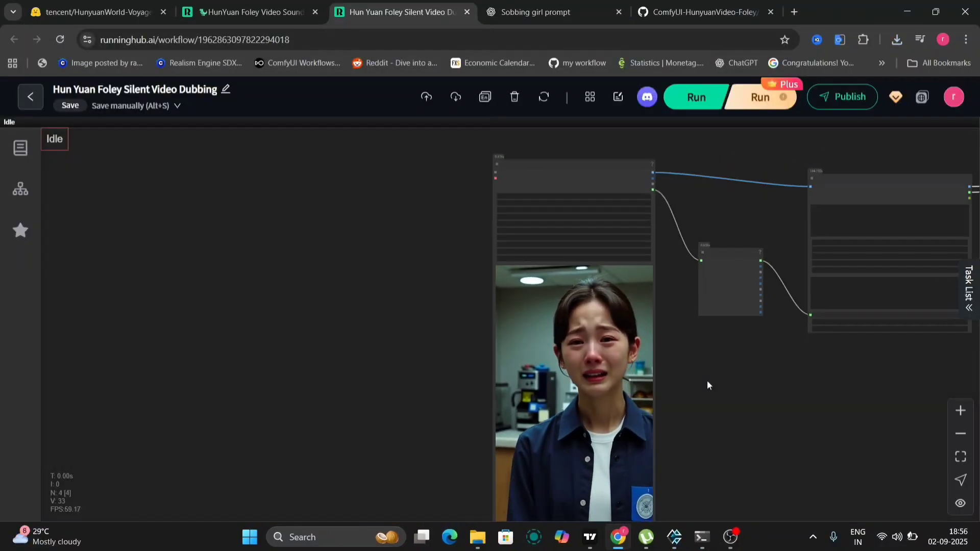
{"action": "left_click_drag", "start_coordinate": [708, 383], "coordinate": [678, 288]}
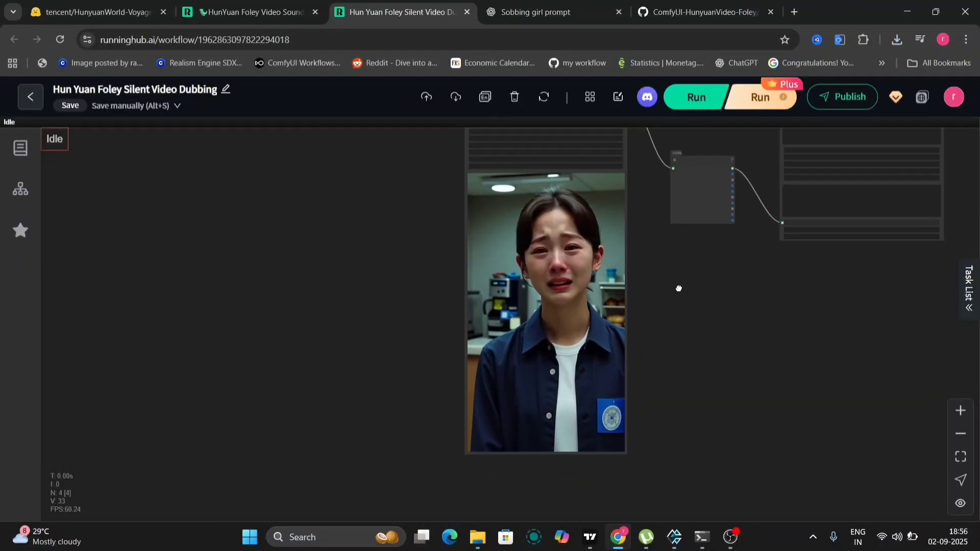
{"action": "scroll", "coordinate": [678, 289], "scroll_direction": "up", "scroll_amount": 3}
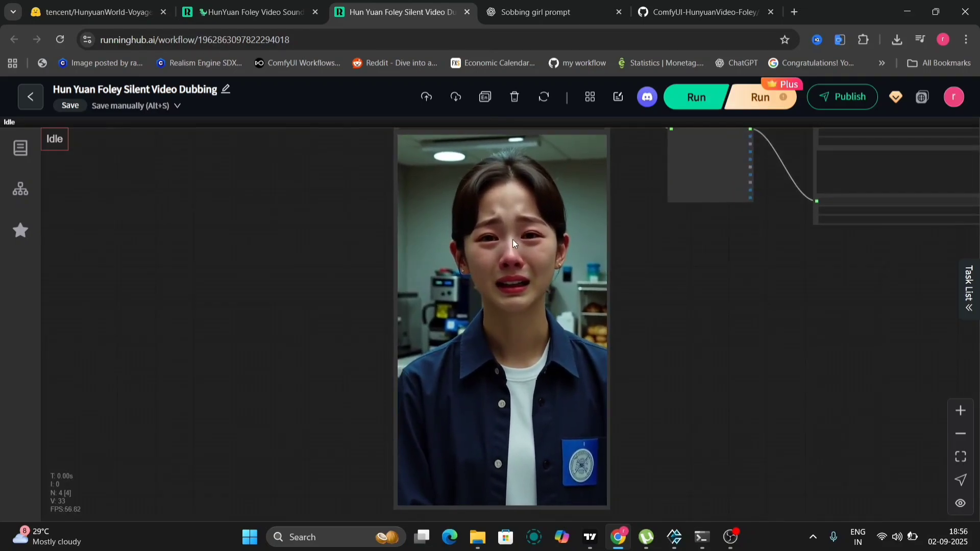
{"action": "scroll", "coordinate": [513, 240], "scroll_direction": "up", "scroll_amount": 5}
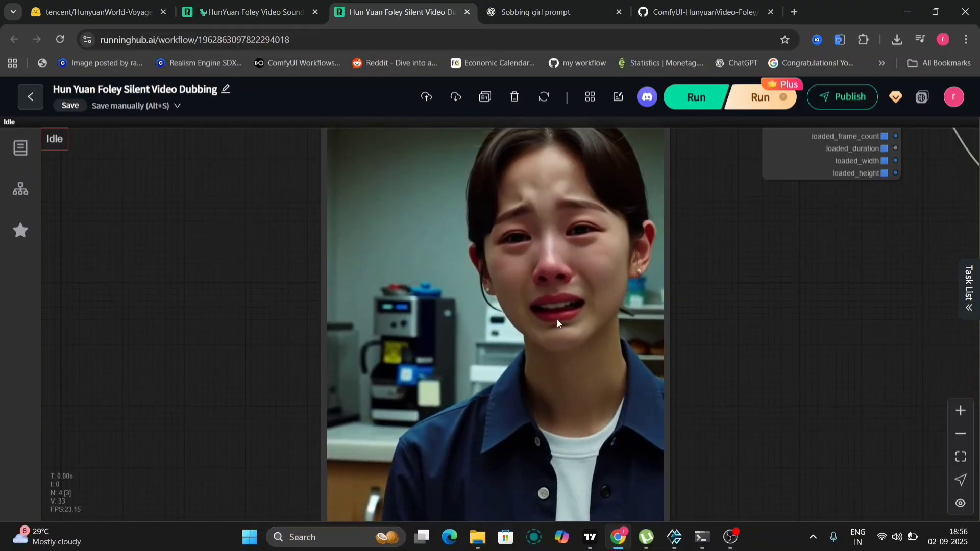
{"action": "left_click_drag", "start_coordinate": [715, 228], "coordinate": [603, 507]}
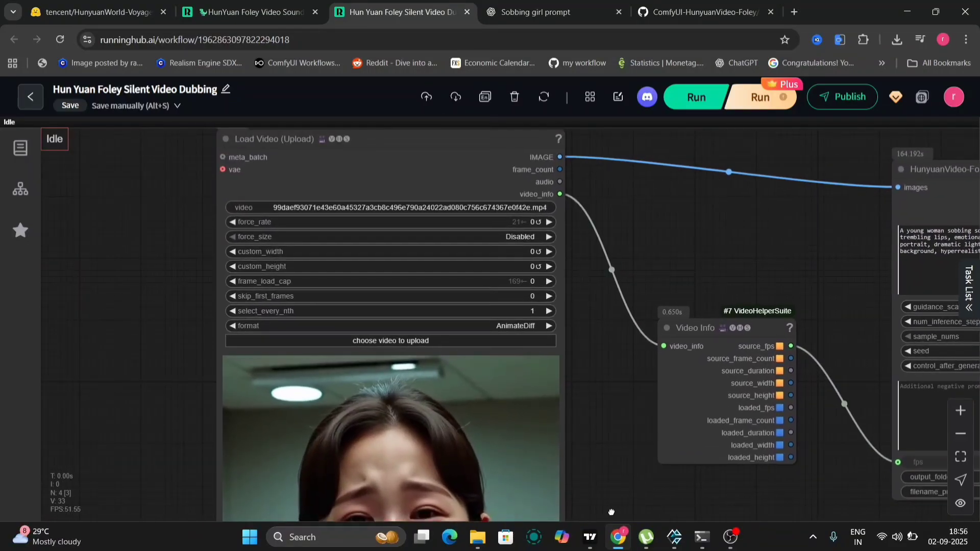
{"action": "left_click_drag", "start_coordinate": [611, 511], "coordinate": [327, 512]}
{"action": "scroll", "coordinate": [364, 305], "scroll_direction": "up", "scroll_amount": 1}
{"action": "left_click_drag", "start_coordinate": [528, 287], "coordinate": [97, 328]}
{"action": "scroll", "coordinate": [364, 305], "scroll_direction": "up", "scroll_amount": 2}
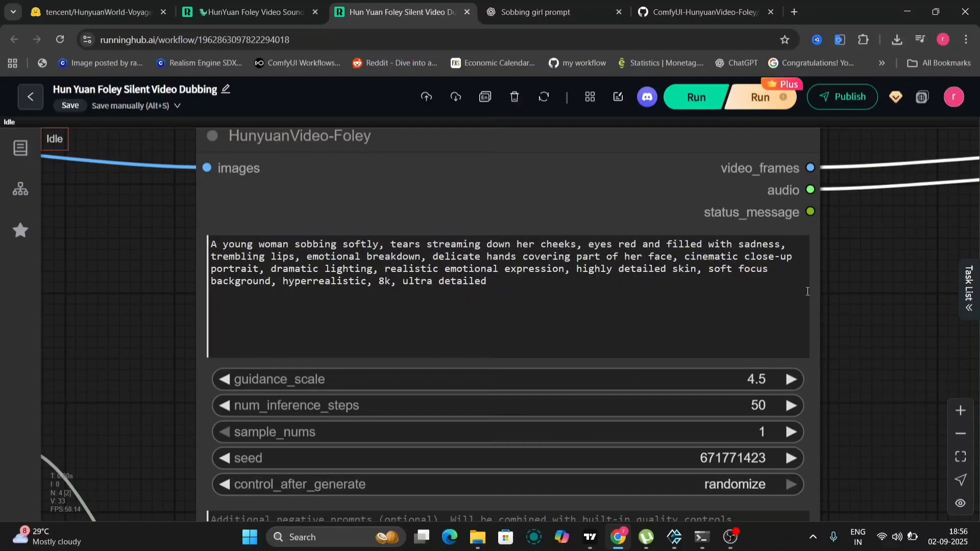
Step: Review the Foley node's negative prompt and fps settings, then the crying-girl output video
{"action": "left_click_drag", "start_coordinate": [888, 389], "coordinate": [888, 258]}
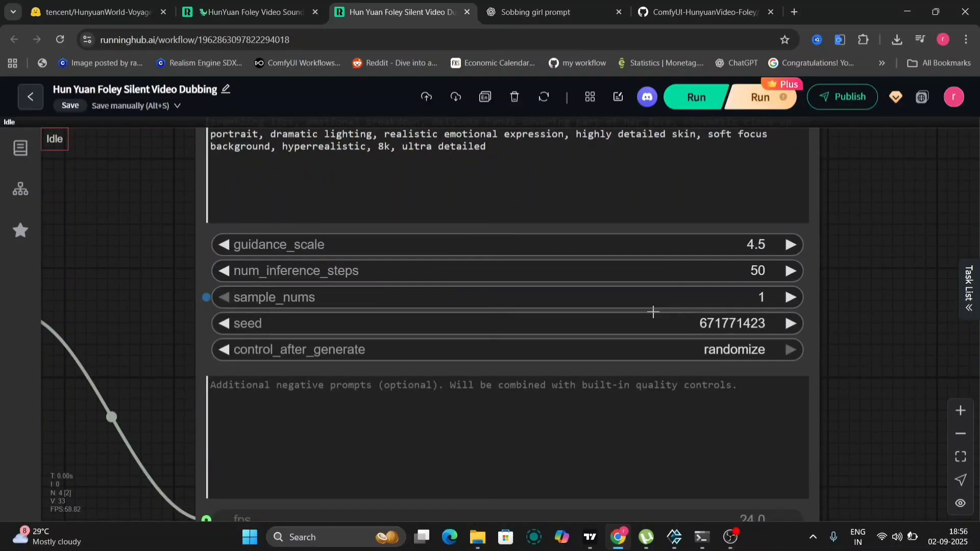
{"action": "left_click_drag", "start_coordinate": [888, 418], "coordinate": [321, 226]}
{"action": "scroll", "coordinate": [818, 304], "scroll_direction": "down", "scroll_amount": 3}
{"action": "scroll", "coordinate": [396, 316], "scroll_direction": "down", "scroll_amount": 5}
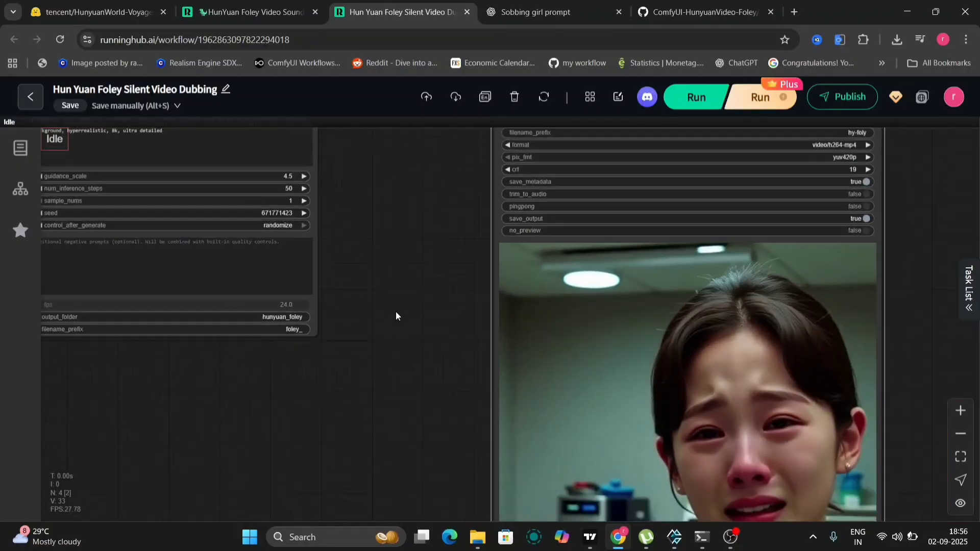
{"action": "left_click_drag", "start_coordinate": [396, 315], "coordinate": [231, 190]}
{"action": "scroll", "coordinate": [231, 188], "scroll_direction": "down", "scroll_amount": 3}
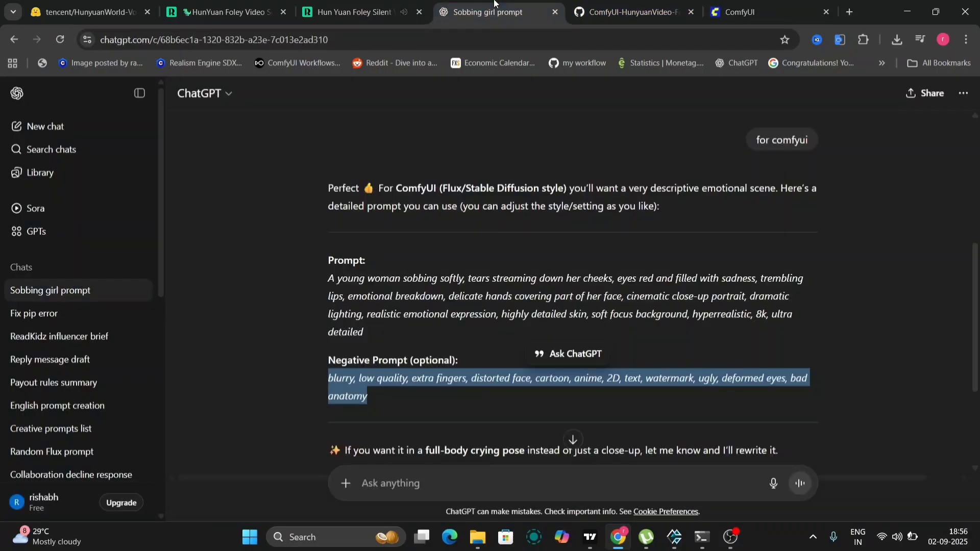
Step: Switch from the ChatGPT prompt chat back to the Hun Yuan Foley Silent workflow
{"action": "left_click", "coordinate": [354, 11]}
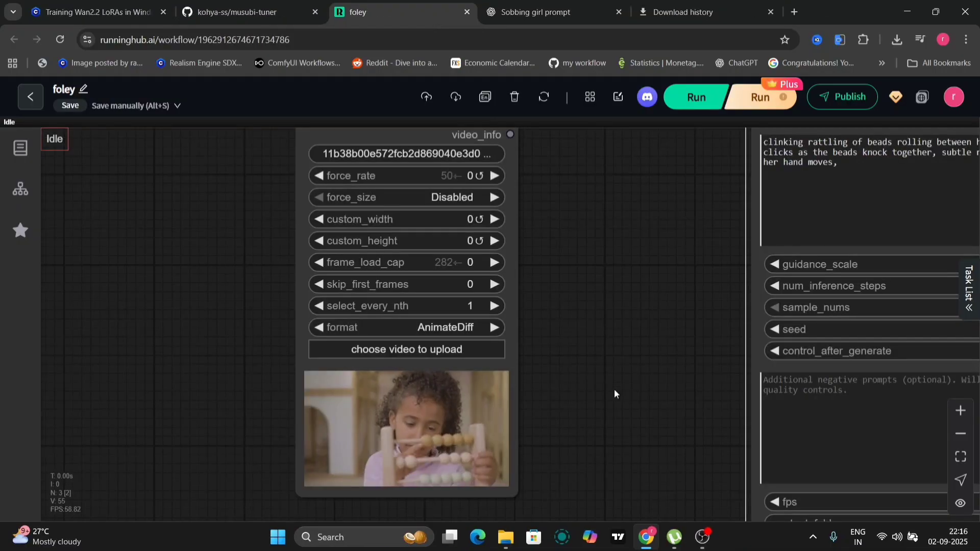
Step: Bring the abacus video loader and Foley node with its bead-rattling prompt into view
{"action": "scroll", "coordinate": [614, 389], "scroll_direction": "down", "scroll_amount": 1}
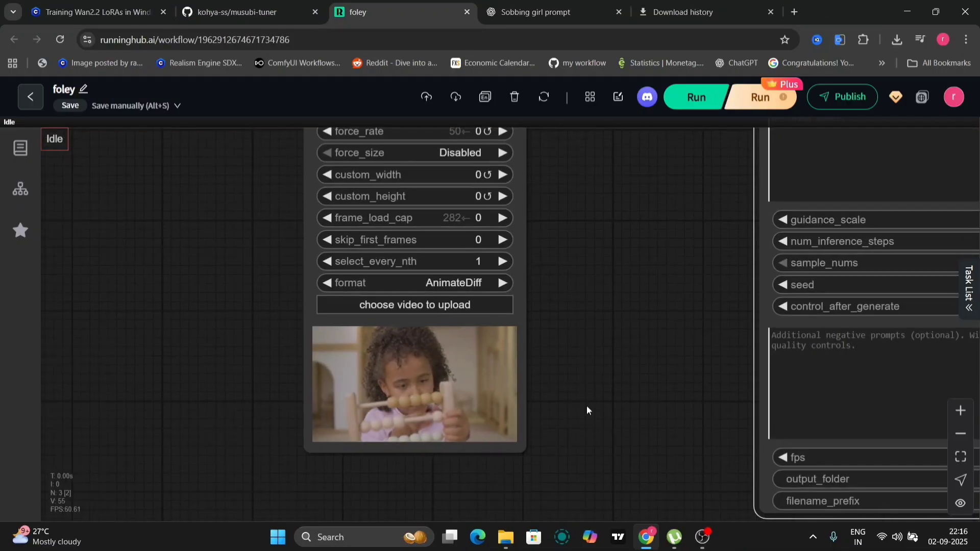
{"action": "scroll", "coordinate": [586, 406], "scroll_direction": "up", "scroll_amount": 2}
{"action": "left_click_drag", "start_coordinate": [404, 444], "coordinate": [708, 498]}
{"action": "scroll", "coordinate": [487, 408], "scroll_direction": "down", "scroll_amount": 3}
{"action": "scroll", "coordinate": [553, 383], "scroll_direction": "right", "scroll_amount": 5}
{"action": "scroll", "coordinate": [553, 383], "scroll_direction": "up", "scroll_amount": 3}
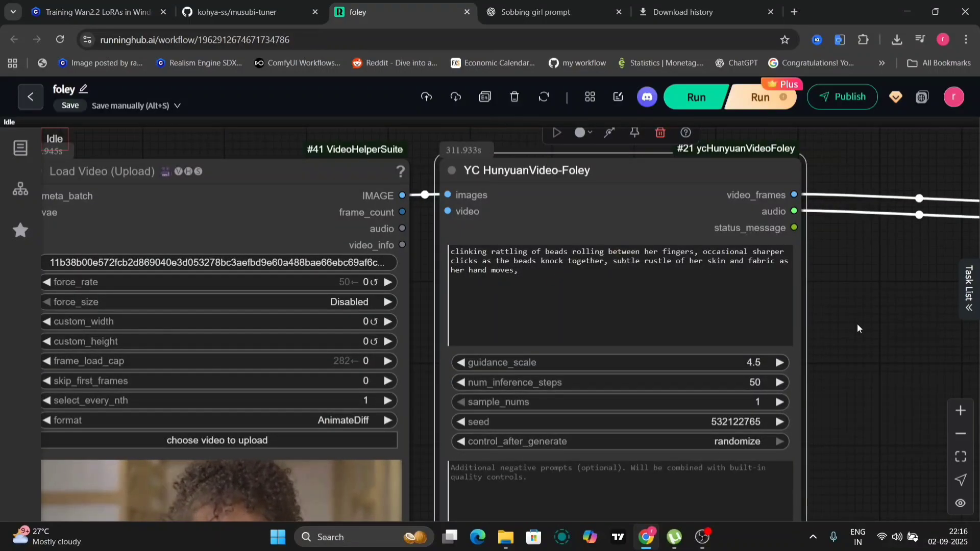
{"action": "scroll", "coordinate": [758, 235], "scroll_direction": "right", "scroll_amount": 2}
{"action": "scroll", "coordinate": [758, 235], "scroll_direction": "down", "scroll_amount": 2}
Step: Play the abacus output video, then pan back to the Foley node's full parameter list
{"action": "left_click_drag", "start_coordinate": [707, 396], "coordinate": [125, 204]}
{"action": "mouse_move", "coordinate": [475, 342]}
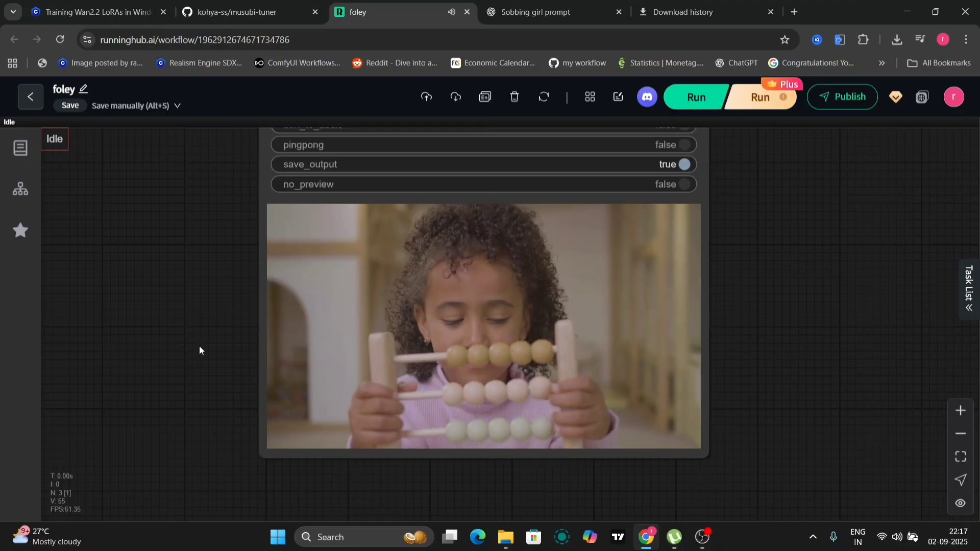
{"action": "left_click_drag", "start_coordinate": [197, 342], "coordinate": [671, 427]}
{"action": "left_click_drag", "start_coordinate": [635, 398], "coordinate": [820, 455]}
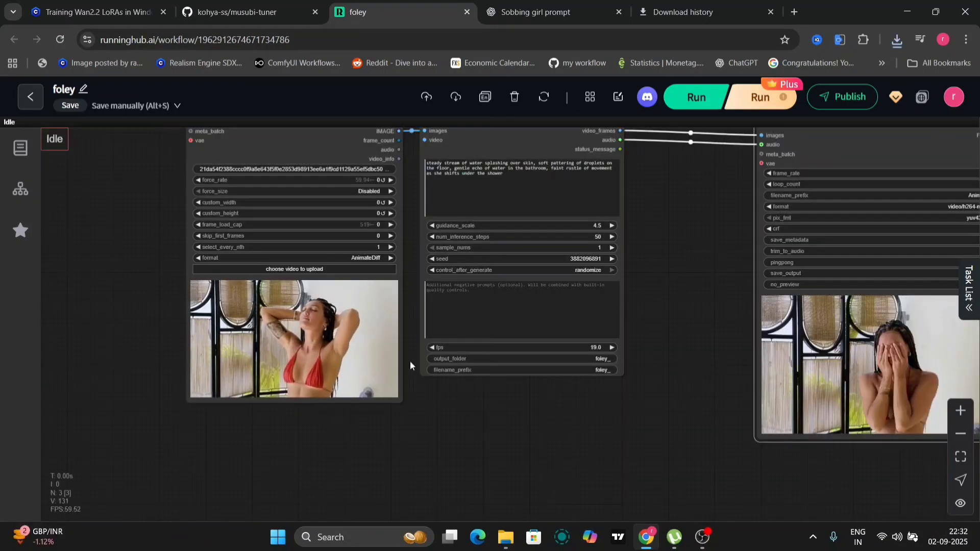
Step: Show the shower clip's guidance and steps settings and its water-splashing sound prompt
{"action": "scroll", "coordinate": [406, 348], "scroll_direction": "up", "scroll_amount": 3}
{"action": "scroll", "coordinate": [406, 348], "scroll_direction": "up", "scroll_amount": 4}
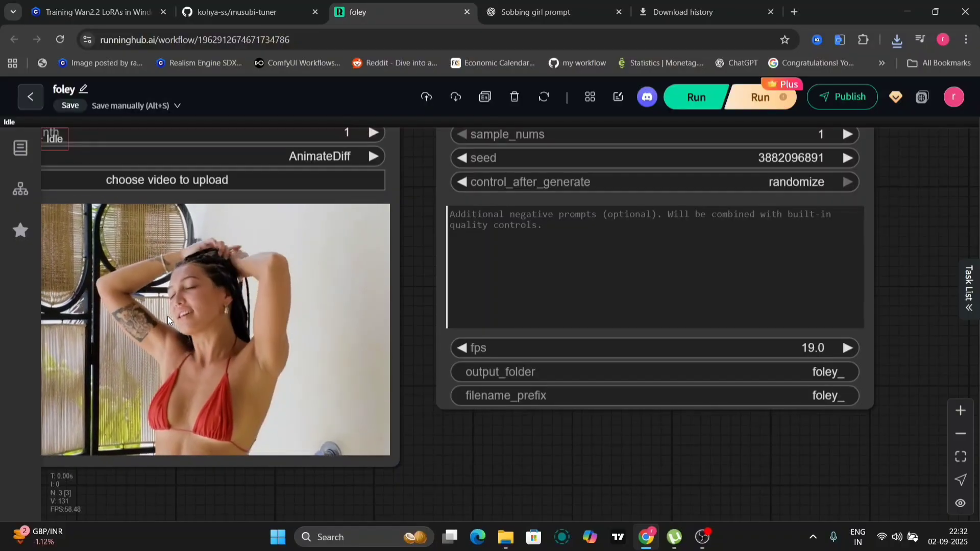
{"action": "left_click_drag", "start_coordinate": [916, 225], "coordinate": [666, 390]}
{"action": "left_click_drag", "start_coordinate": [721, 254], "coordinate": [730, 306]}
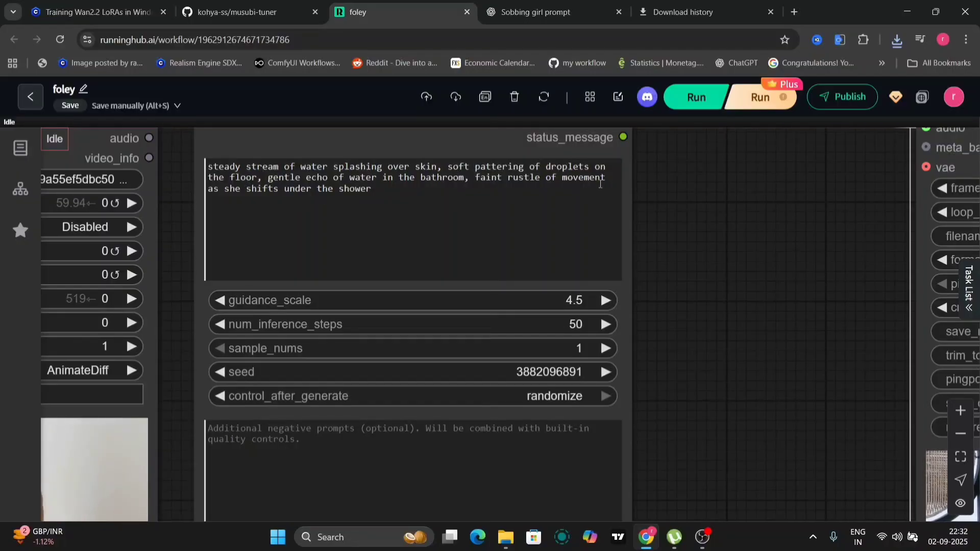
Step: Bring the shower output video and its output node settings into view
{"action": "left_click_drag", "start_coordinate": [669, 369], "coordinate": [243, 171]}
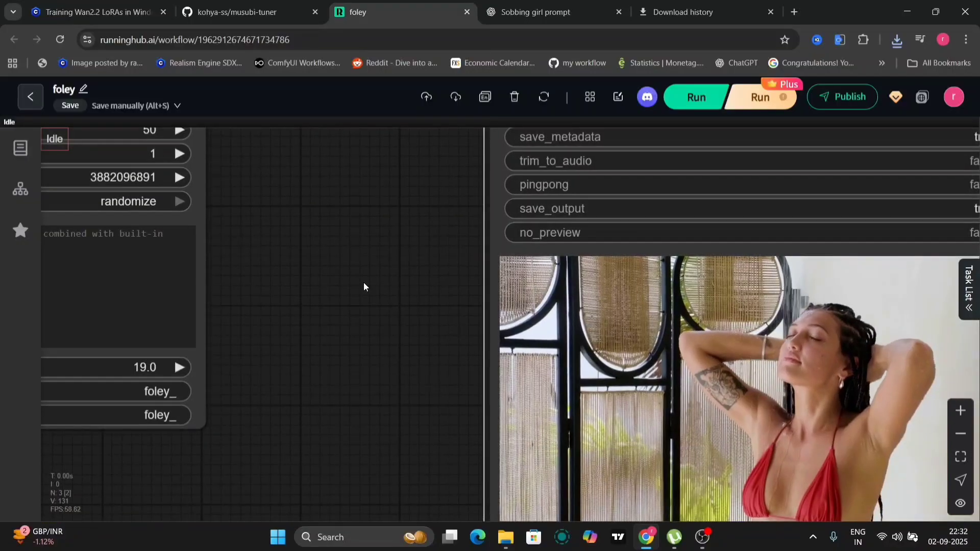
{"action": "left_click_drag", "start_coordinate": [363, 282], "coordinate": [33, 158]}
{"action": "left_click_drag", "start_coordinate": [158, 197], "coordinate": [158, 261]}
{"action": "mouse_move", "coordinate": [431, 306]}
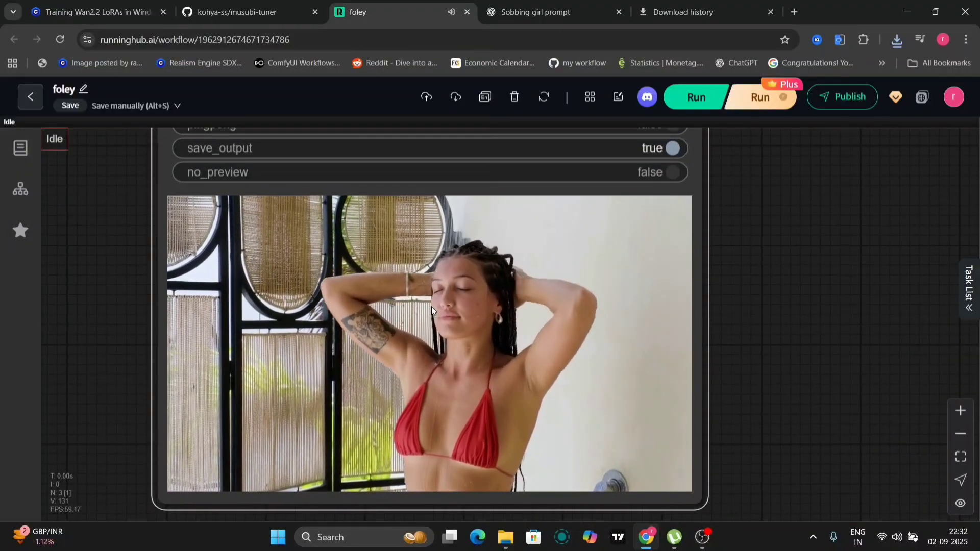
{"action": "left_click_drag", "start_coordinate": [804, 186], "coordinate": [876, 471]}
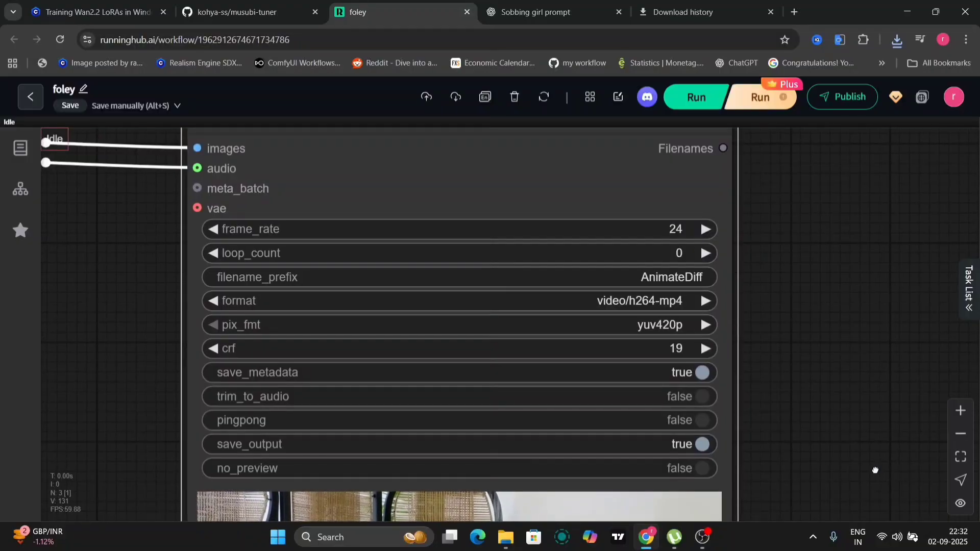
{"action": "scroll", "coordinate": [876, 150], "scroll_direction": "down", "scroll_amount": 5}
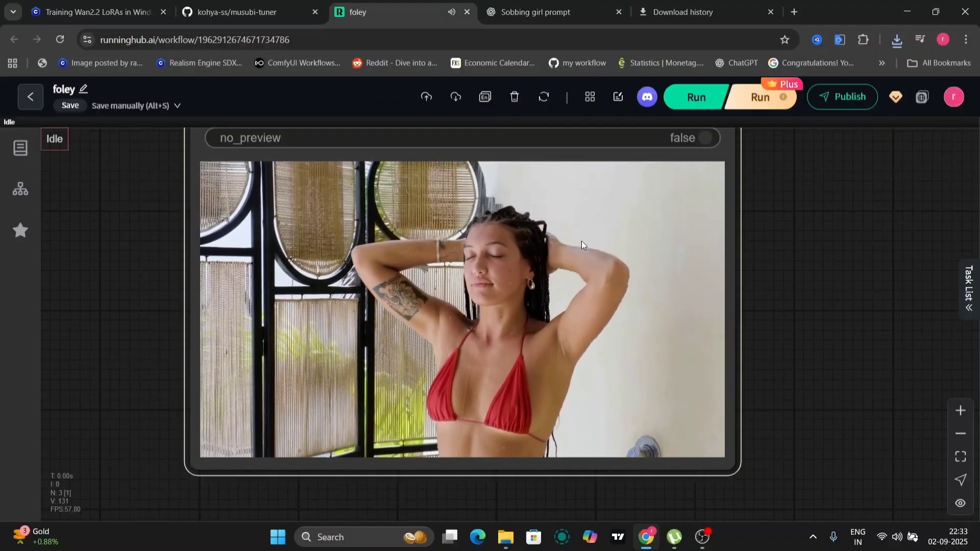
{"action": "scroll", "coordinate": [801, 281], "scroll_direction": "left", "scroll_amount": 5}
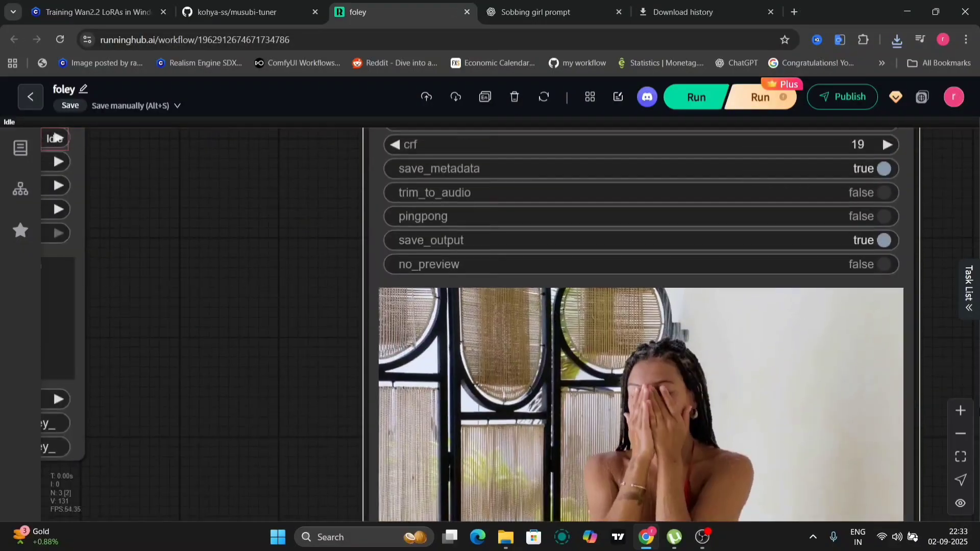
{"action": "scroll", "coordinate": [378, 271], "scroll_direction": "left", "scroll_amount": 10}
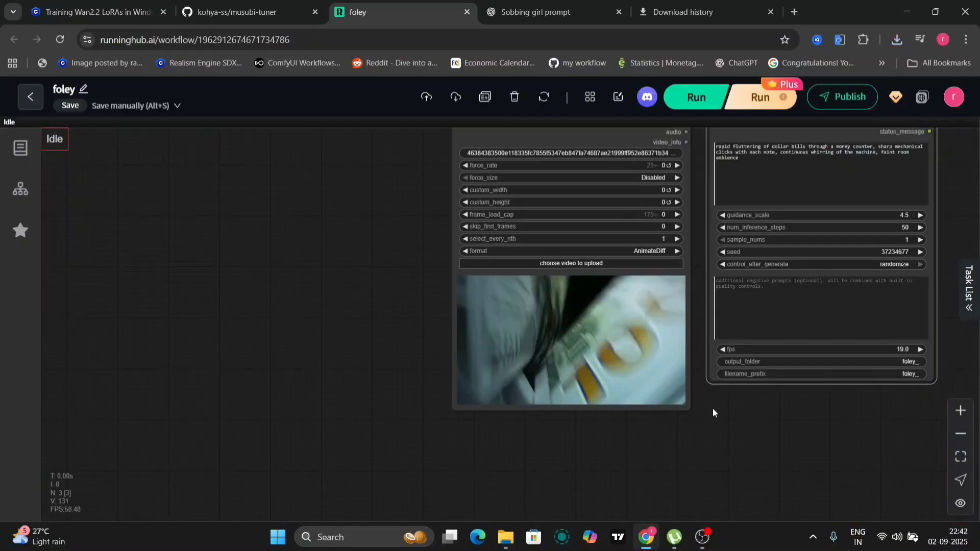
Step: Zoom in on the dollar-bill fluttering sound prompt
{"action": "scroll", "coordinate": [720, 408], "scroll_direction": "right", "scroll_amount": 1}
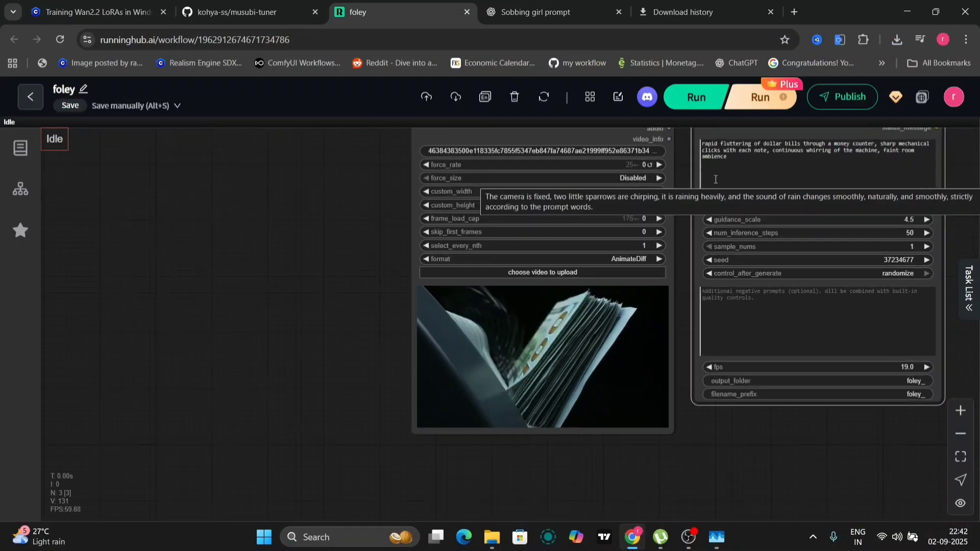
{"action": "scroll", "coordinate": [685, 170], "scroll_direction": "up", "scroll_amount": 3}
{"action": "left_click_drag", "start_coordinate": [685, 170], "coordinate": [346, 272]}
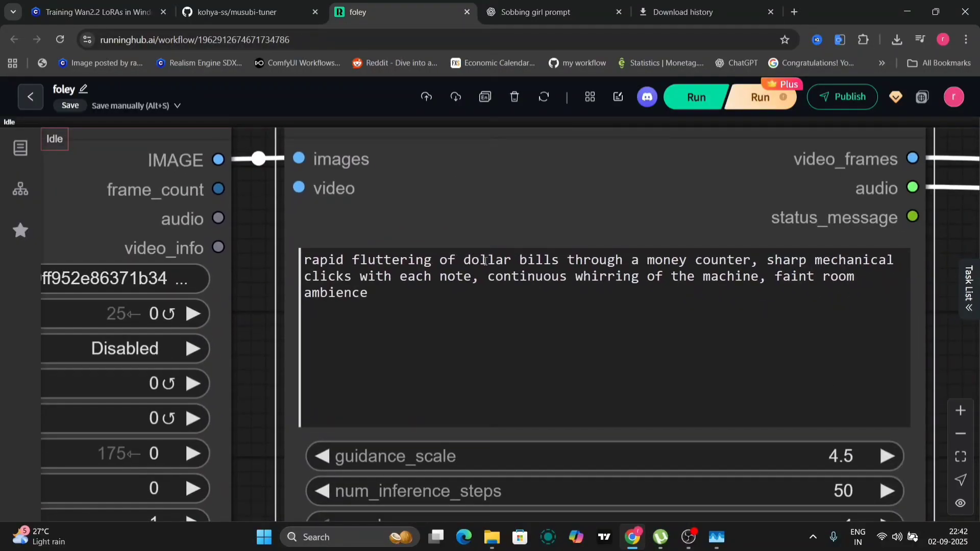
Step: Pan to the money-counter output video and open its node options menu
{"action": "scroll", "coordinate": [945, 339], "scroll_direction": "down", "scroll_amount": 5}
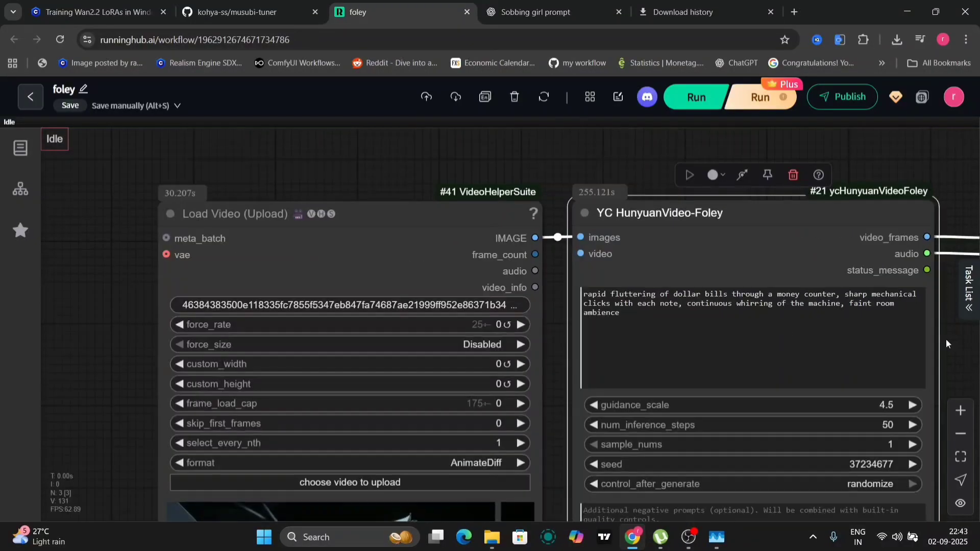
{"action": "scroll", "coordinate": [946, 339], "scroll_direction": "down", "scroll_amount": 4}
{"action": "scroll", "coordinate": [706, 279], "scroll_direction": "right", "scroll_amount": 4}
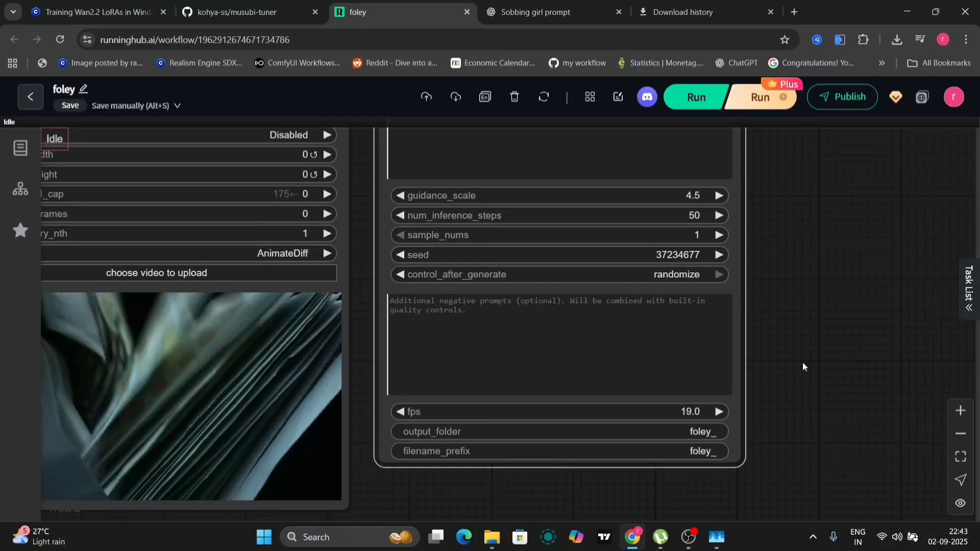
{"action": "left_click_drag", "start_coordinate": [888, 357], "coordinate": [236, 305]}
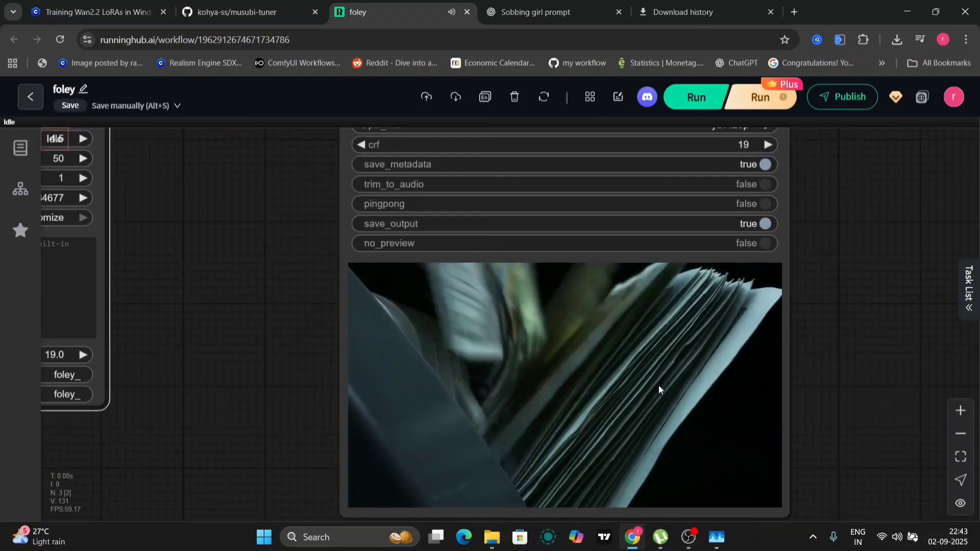
{"action": "right_click", "coordinate": [658, 385]}
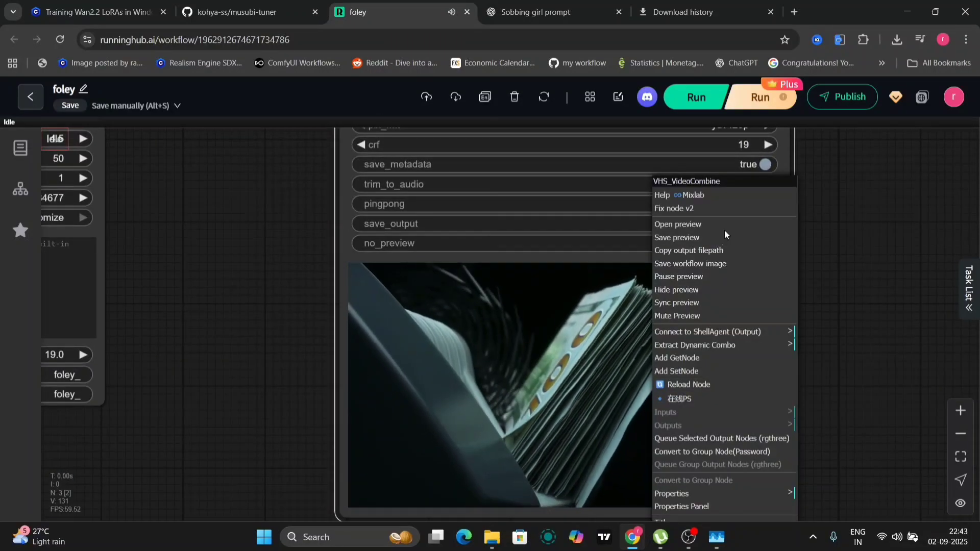